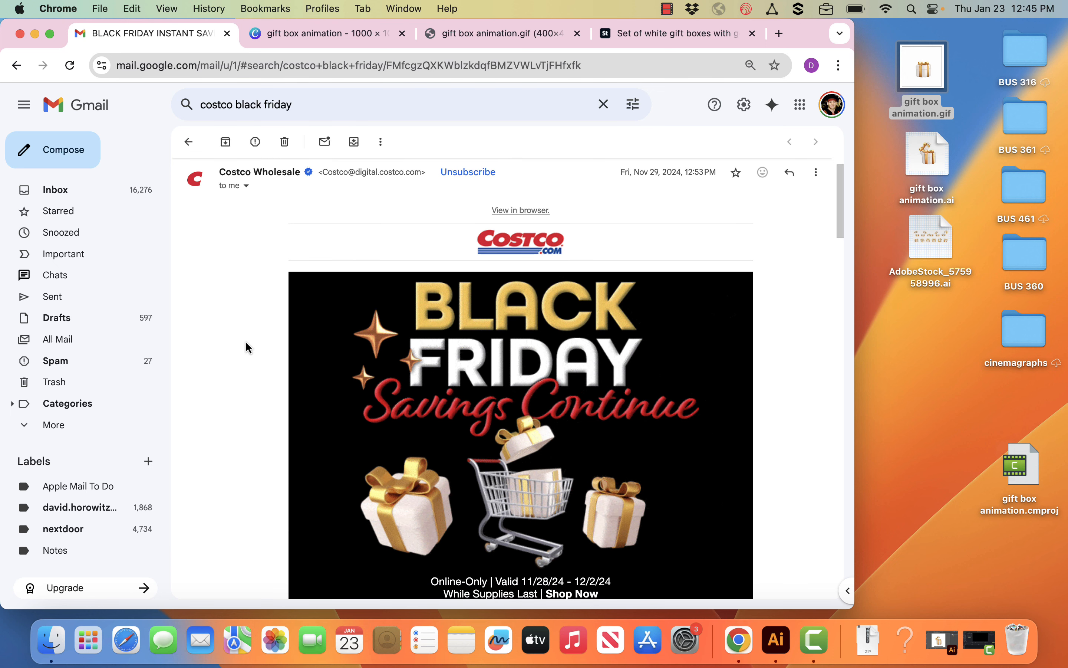
Step: Switch to the Canva gift box animation design and preview its playback, pausing partway through
{"action": "left_click", "coordinate": [306, 36]}
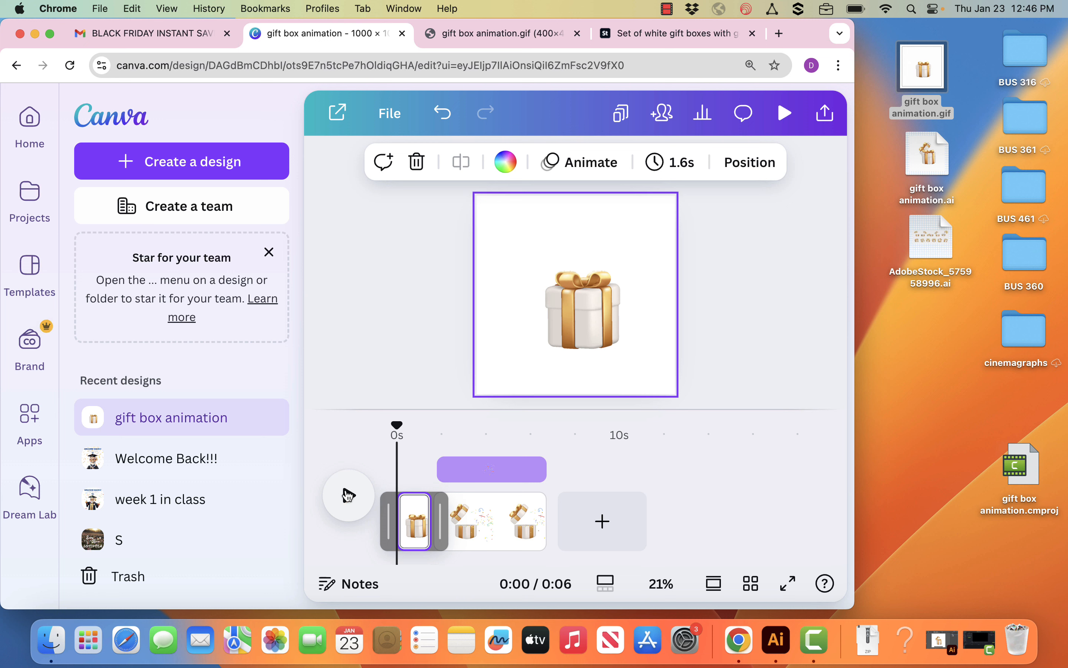
{"action": "left_click", "coordinate": [347, 494]}
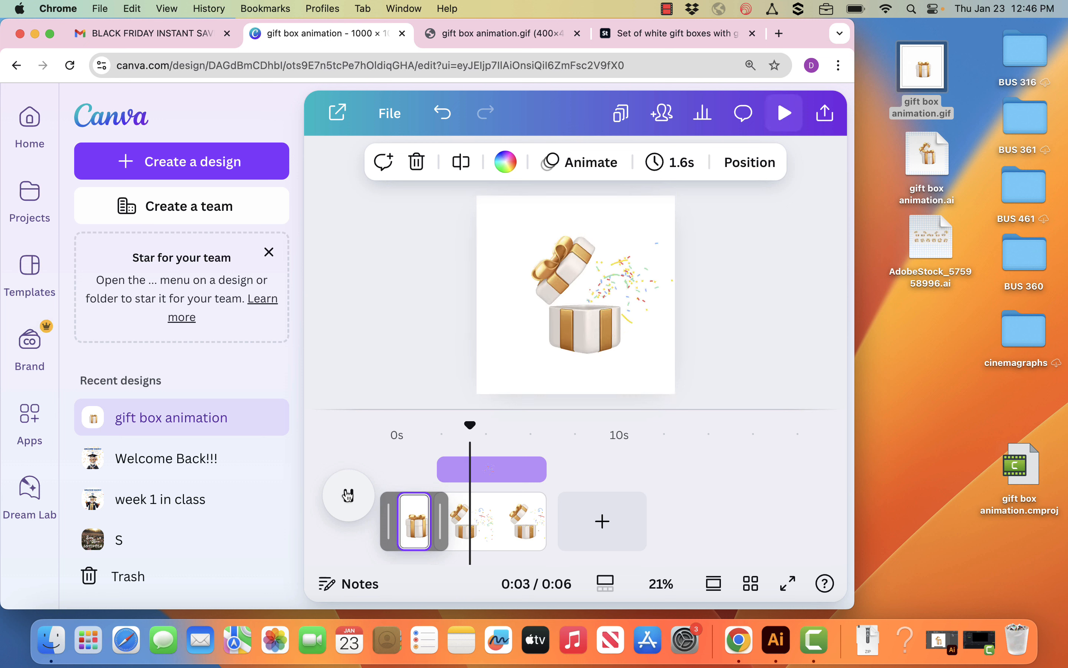
{"action": "left_click", "coordinate": [348, 494]}
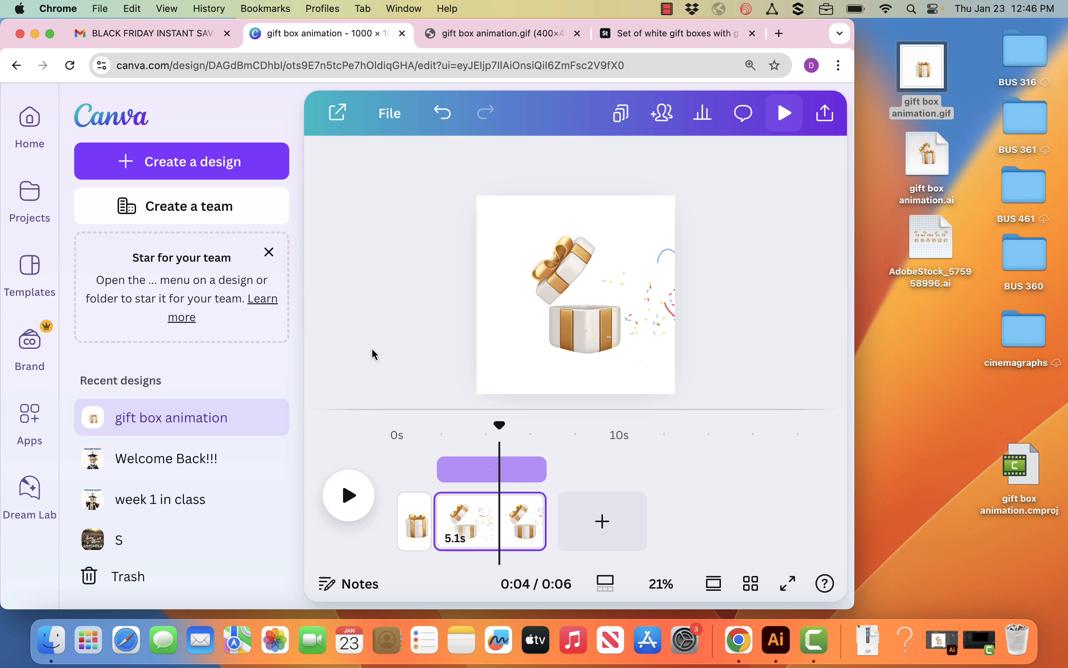
Step: Review the exported gift box animation GIF, the Adobe Stock gift box set and the Costco Black Friday email in the browser
{"action": "left_click", "coordinate": [498, 34]}
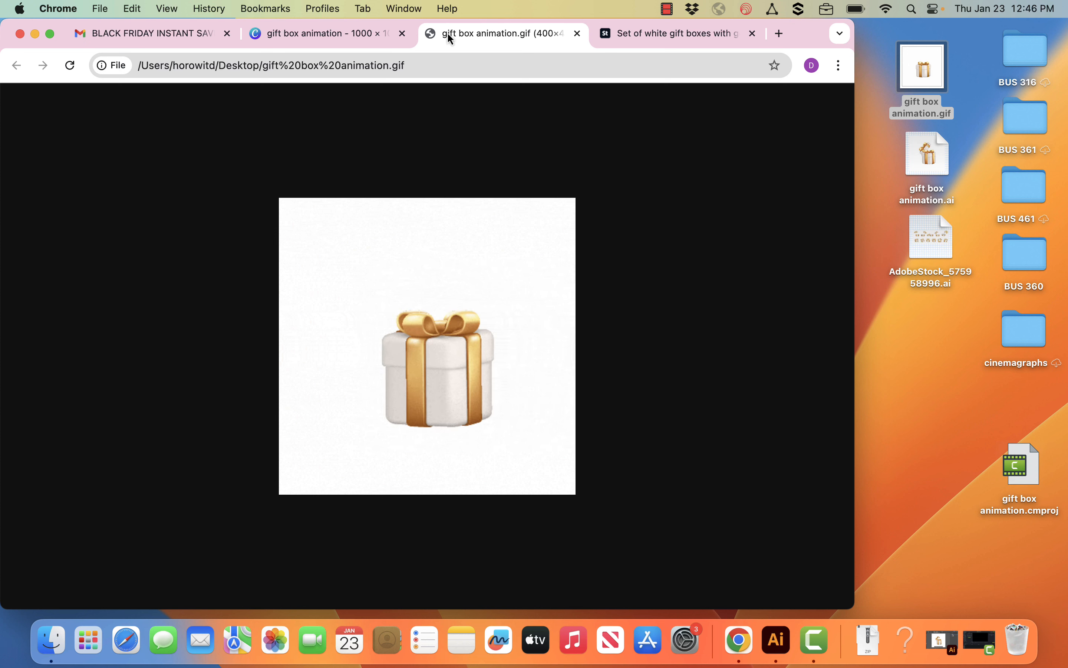
{"action": "left_click", "coordinate": [648, 35]}
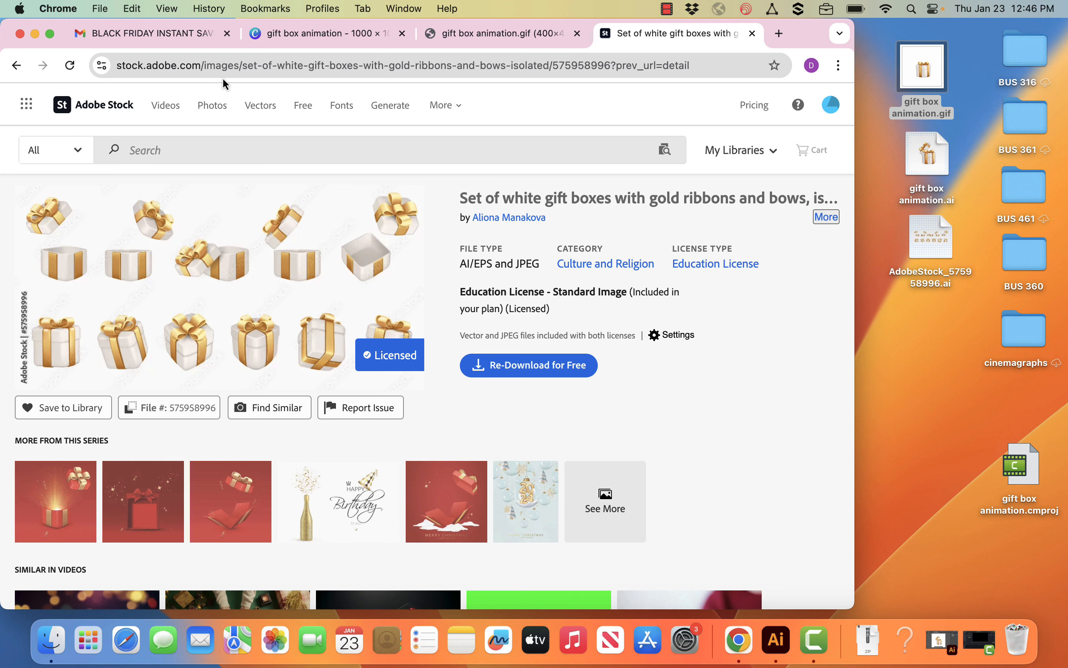
{"action": "left_click", "coordinate": [201, 41]}
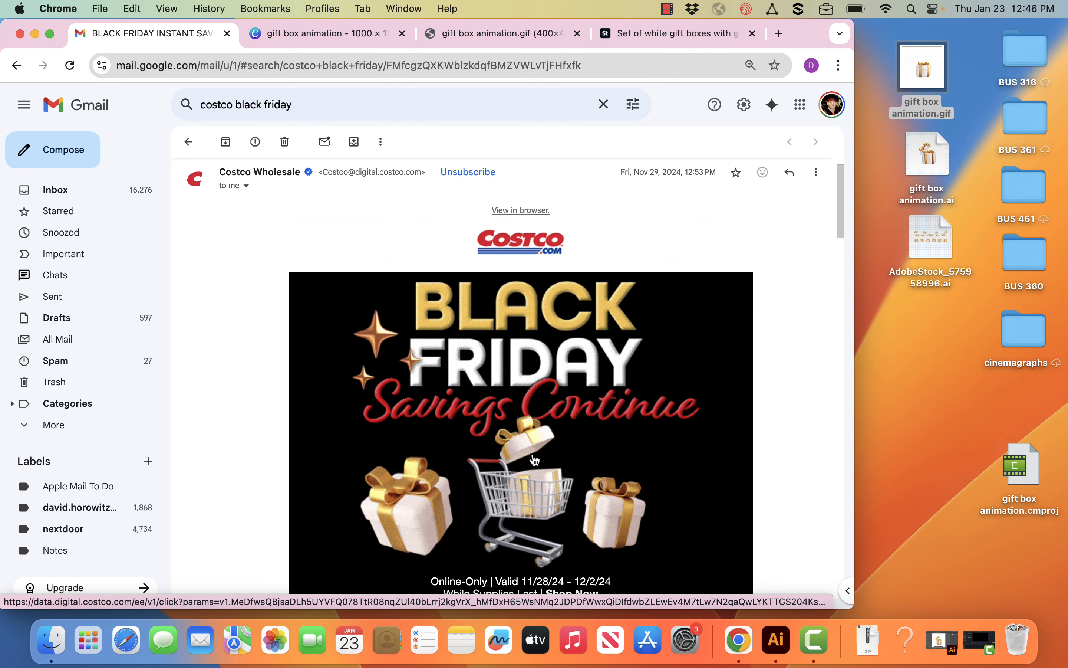
{"action": "left_click", "coordinate": [634, 42]}
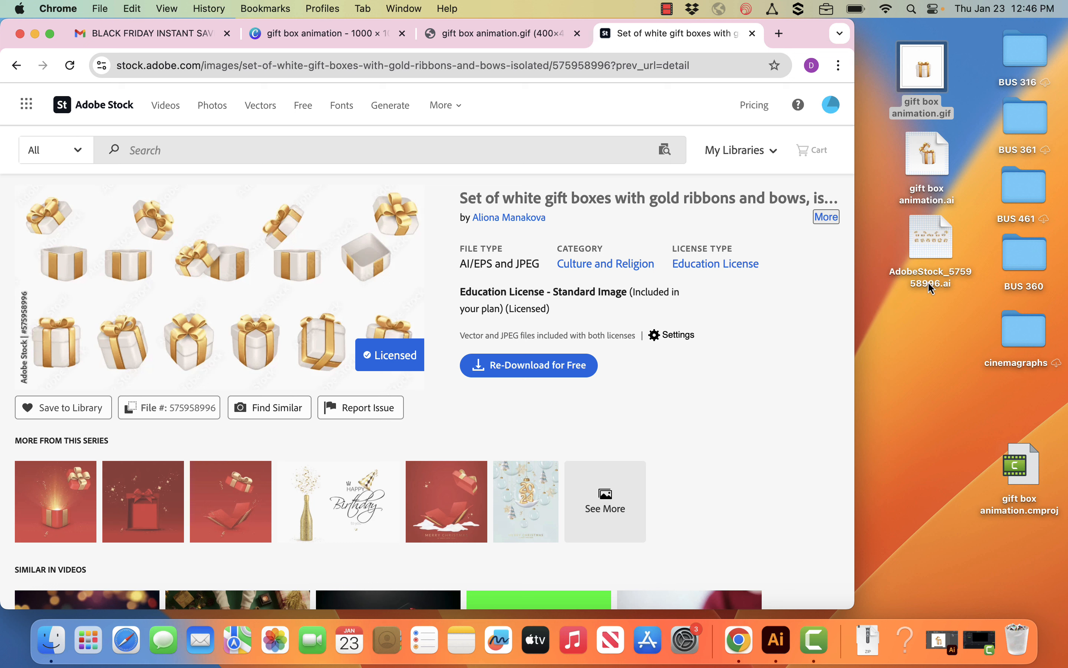
Step: Open AdobeStock_575958996.ai in Illustrator and select the grouped gift box artwork on the artboard
{"action": "left_click_drag", "start_coordinate": [929, 235], "coordinate": [771, 634]}
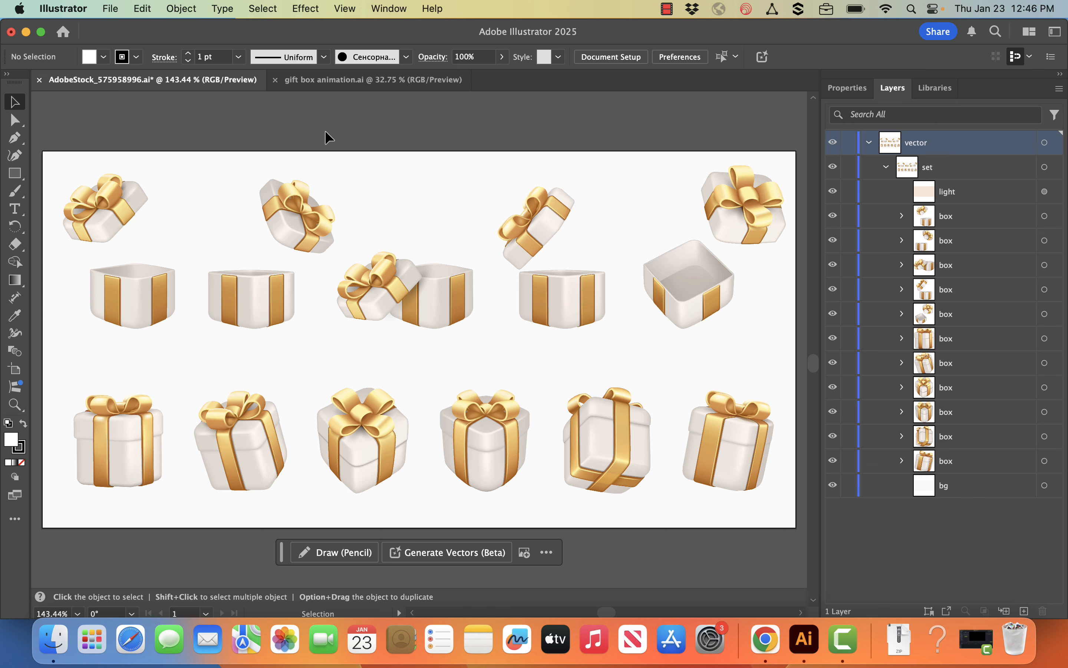
{"action": "left_click", "coordinate": [566, 301]}
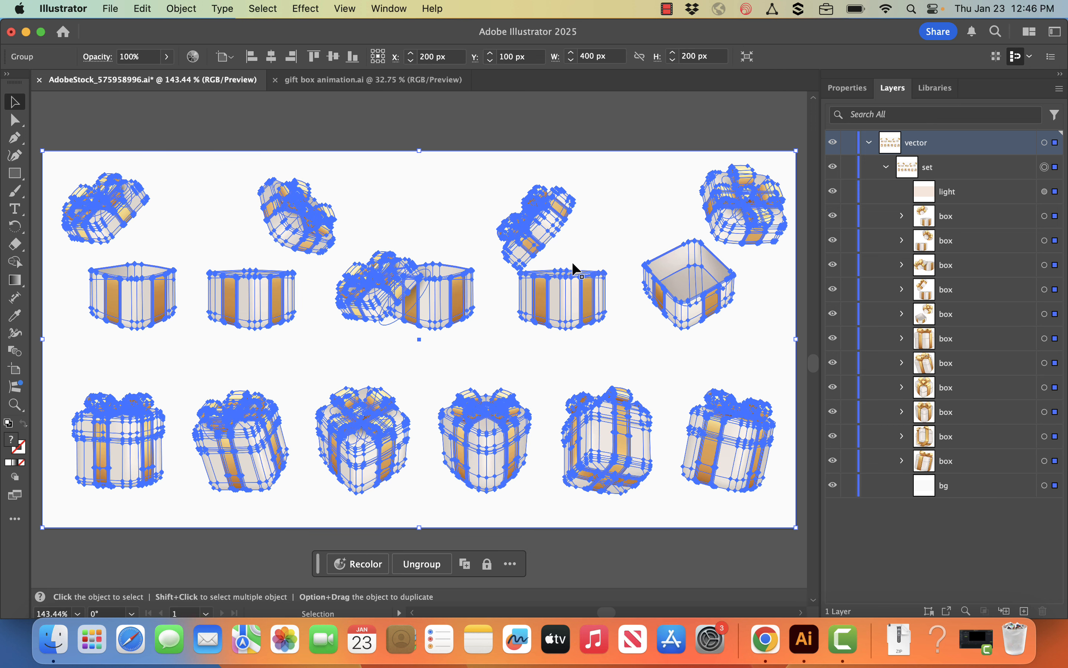
{"action": "left_click", "coordinate": [643, 114]}
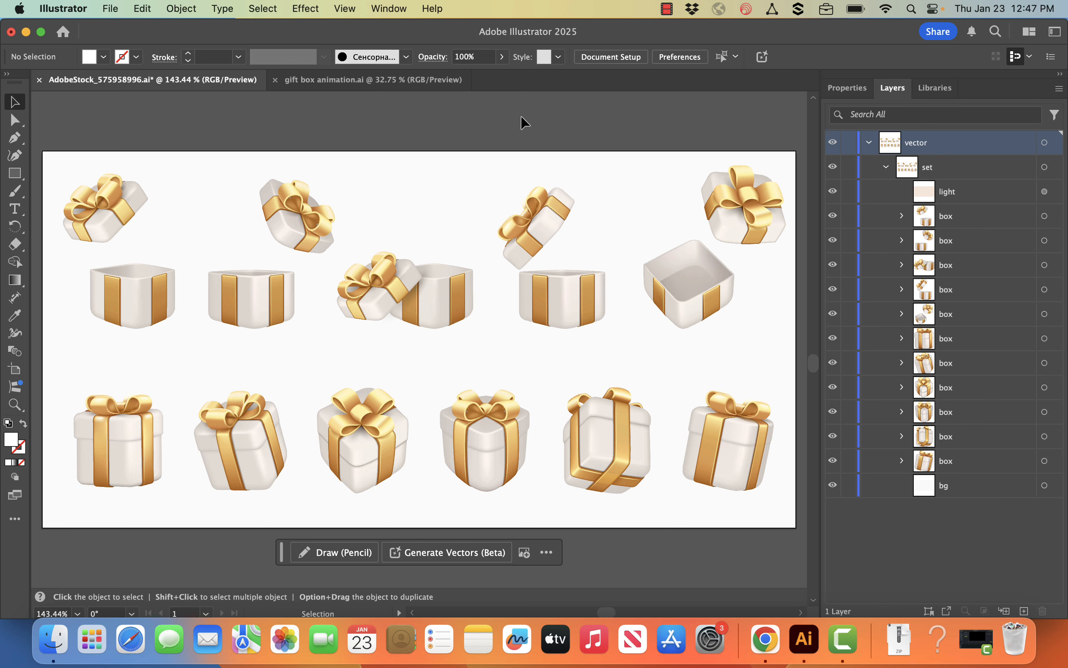
{"action": "left_click", "coordinate": [584, 301]}
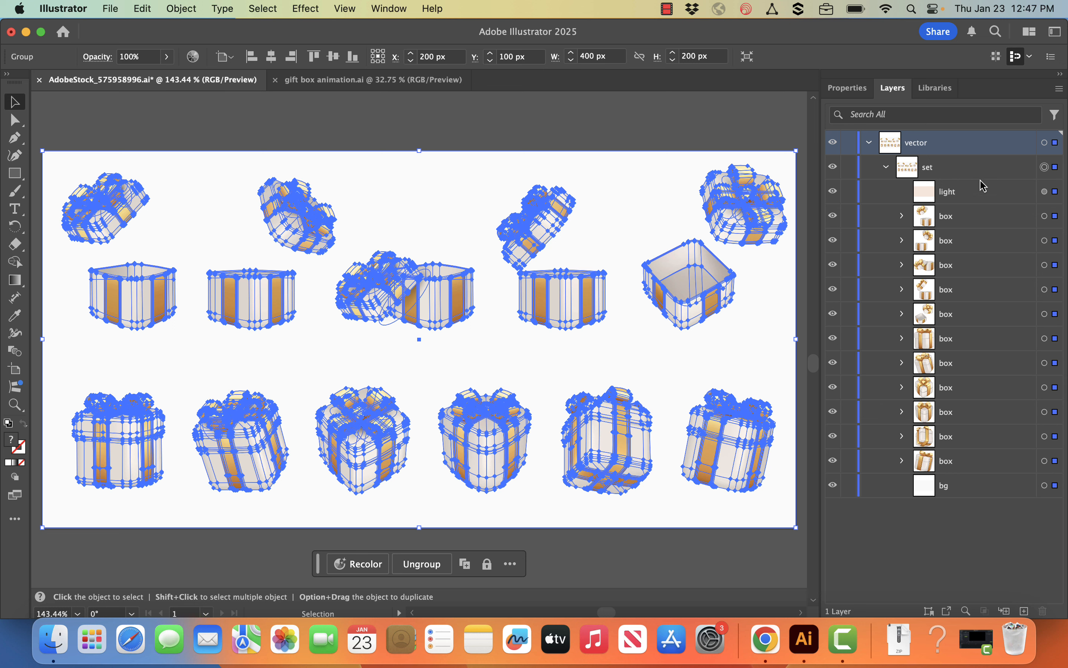
Step: Target the open box groups in the set one after another, ending with the fourth open box from the left
{"action": "left_click", "coordinate": [1045, 216]}
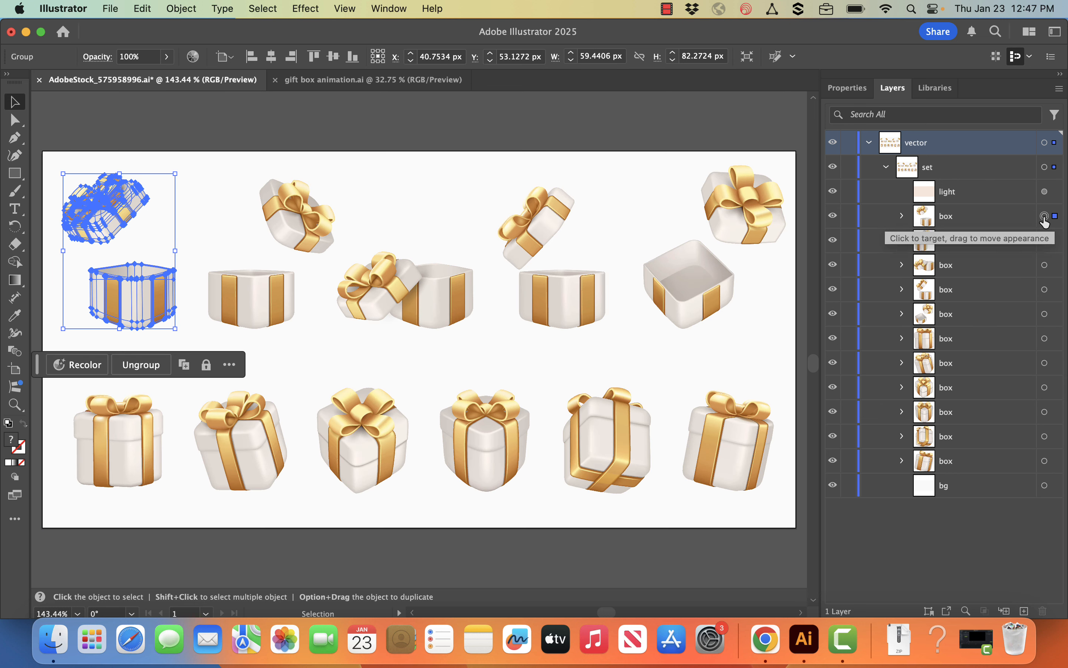
{"action": "left_click", "coordinate": [1045, 240]}
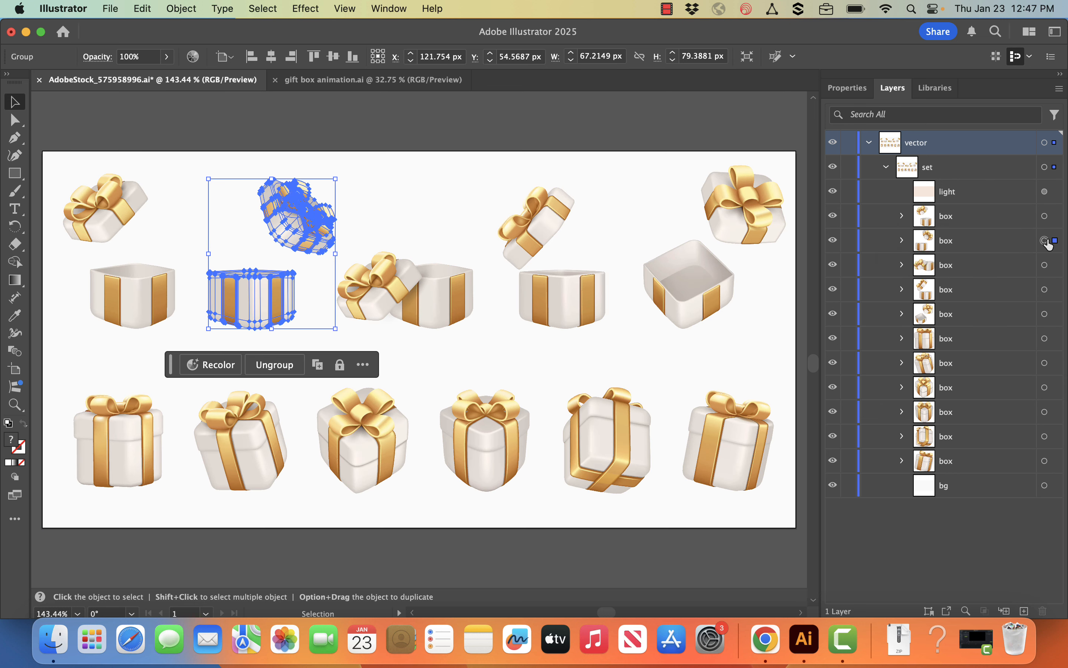
{"action": "left_click", "coordinate": [1045, 265]}
{"action": "left_click", "coordinate": [1045, 289]}
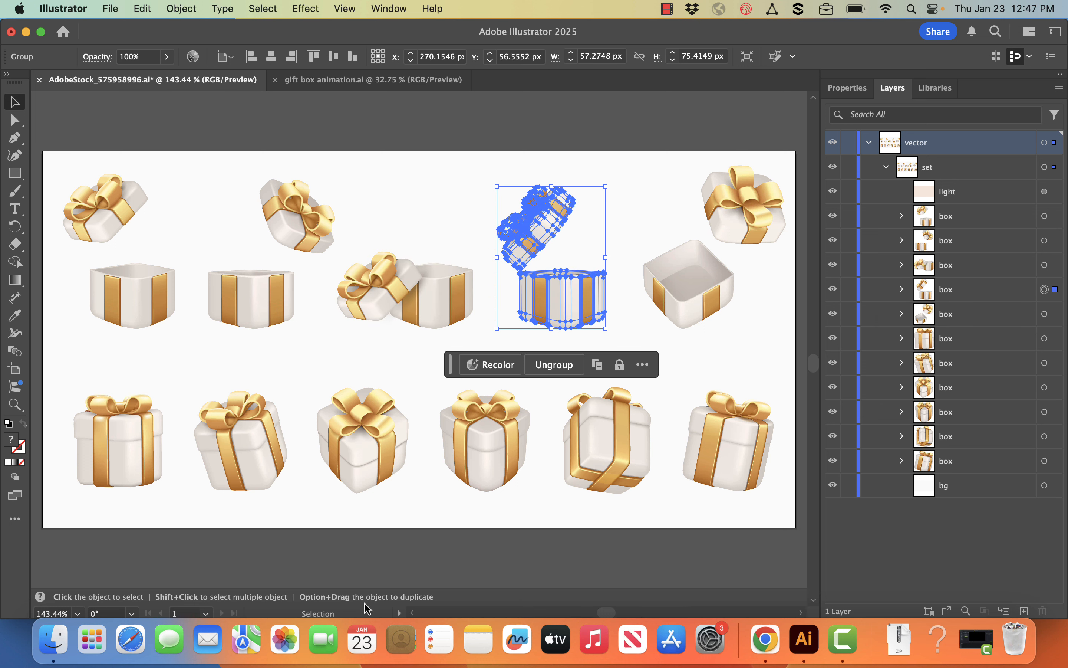
Step: Switch to Canva in Chrome and create a new custom-size design of 1000 × 1000 px
{"action": "left_click", "coordinate": [766, 639]}
{"action": "left_click", "coordinate": [572, 186]}
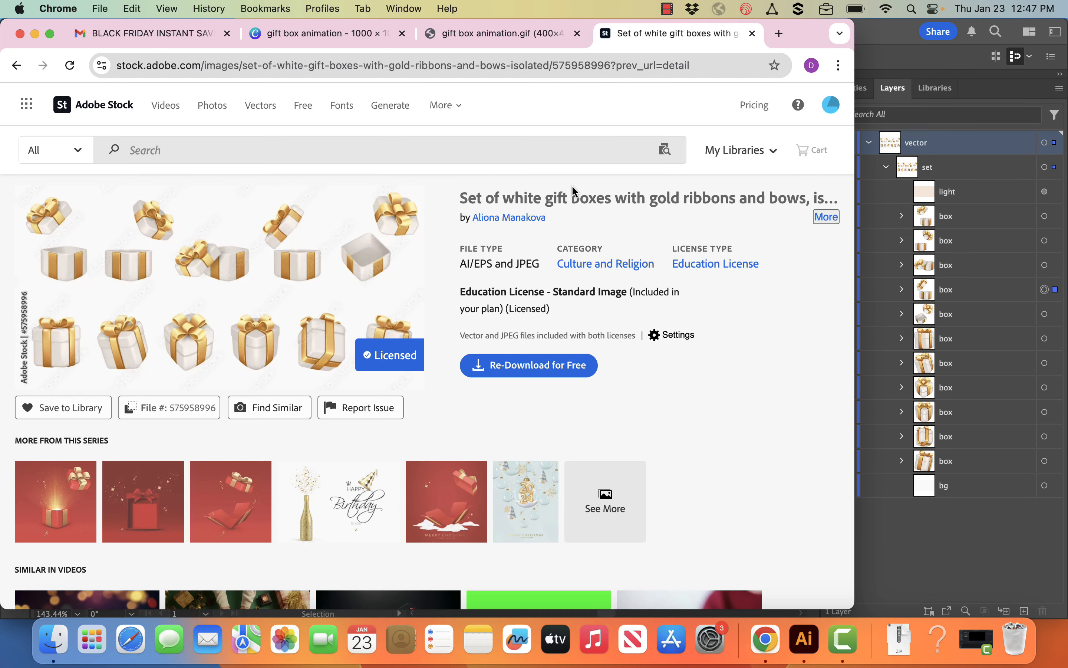
{"action": "left_click", "coordinate": [290, 38]}
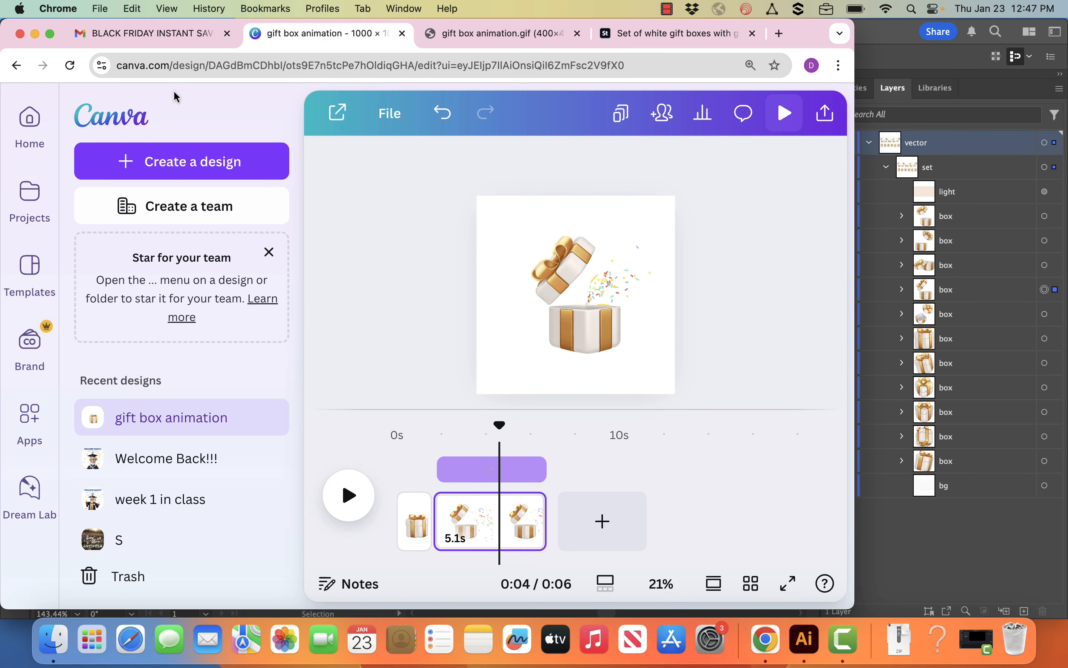
{"action": "left_click", "coordinate": [125, 162]}
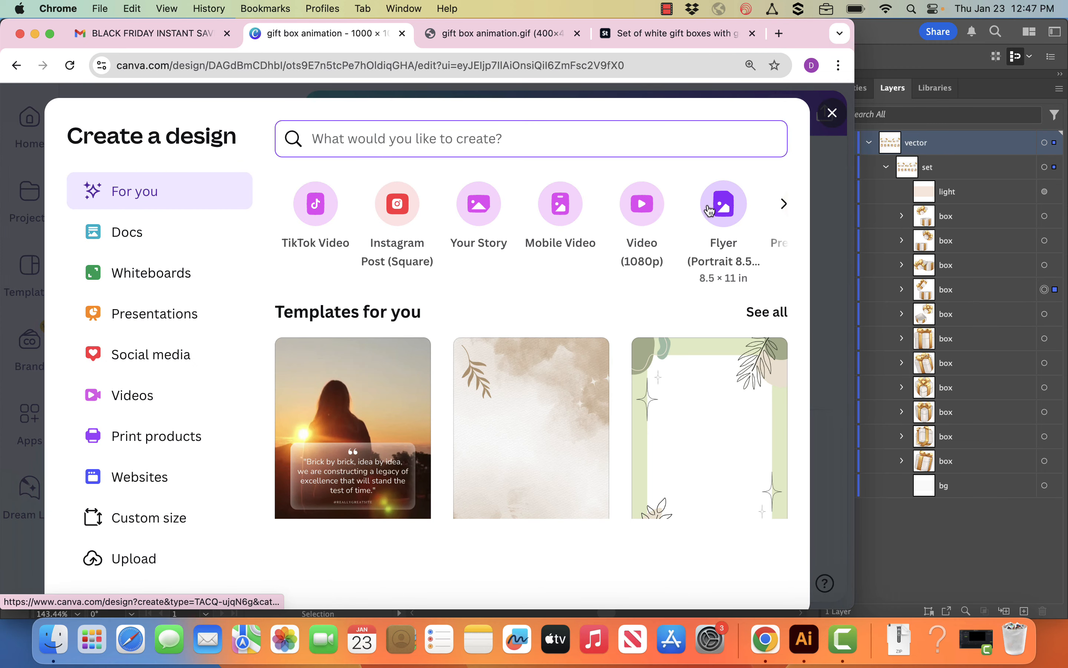
{"action": "left_click", "coordinate": [123, 520]}
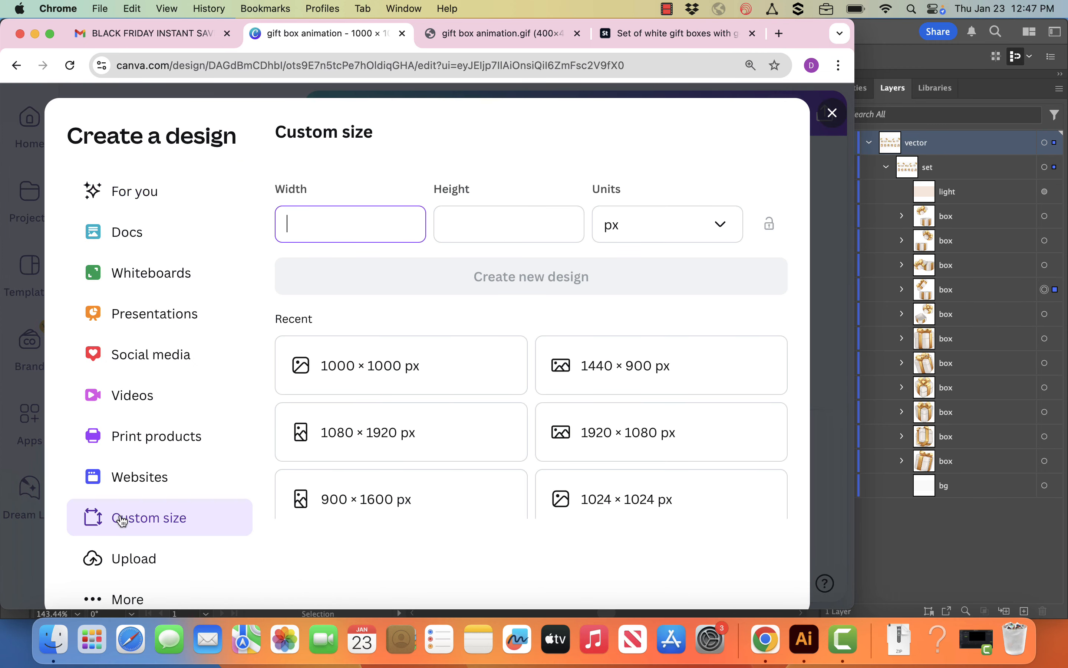
{"action": "left_click", "coordinate": [353, 354]}
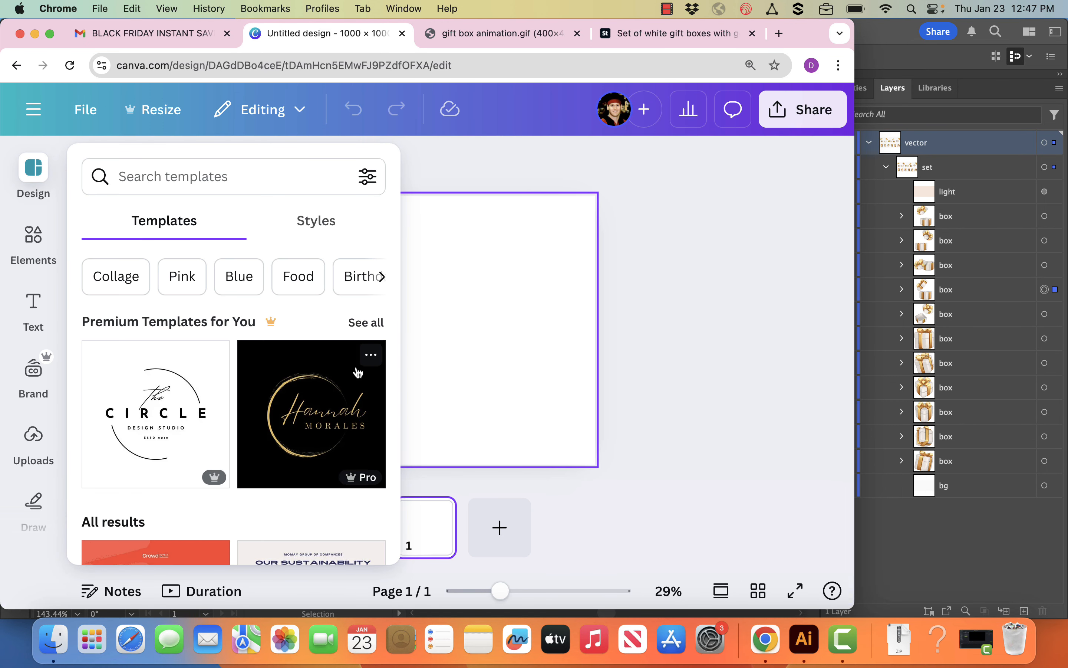
Step: Paste the copied open gift box onto the blank Canva page and shrink it to roughly half its size
{"action": "left_click", "coordinate": [489, 376]}
{"action": "key", "text": "super+v"}
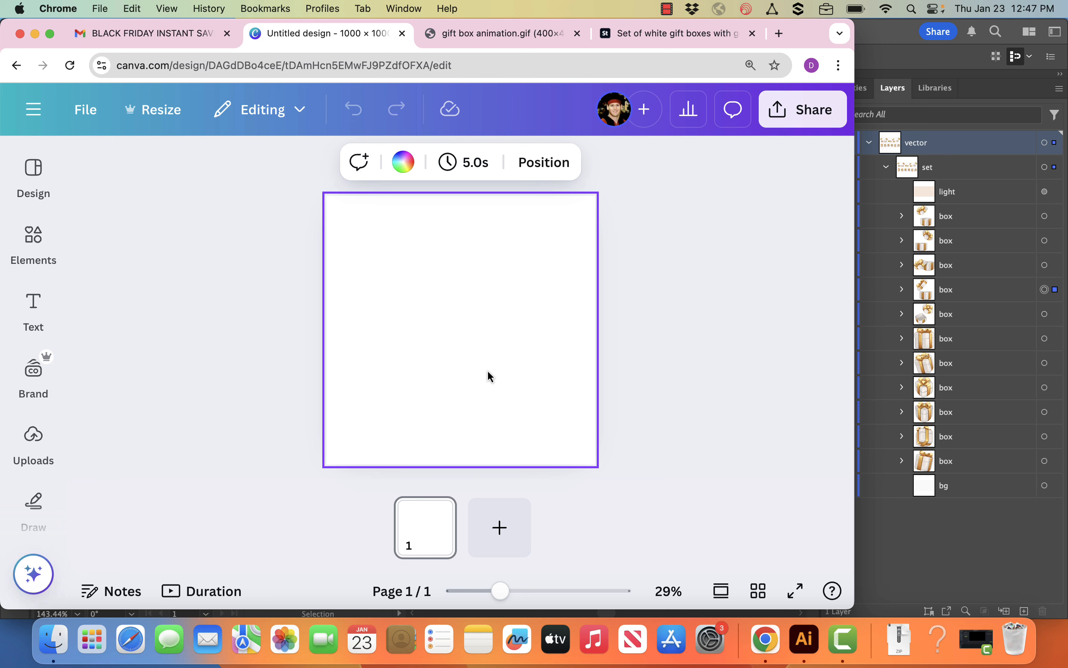
{"action": "left_click", "coordinate": [672, 296]}
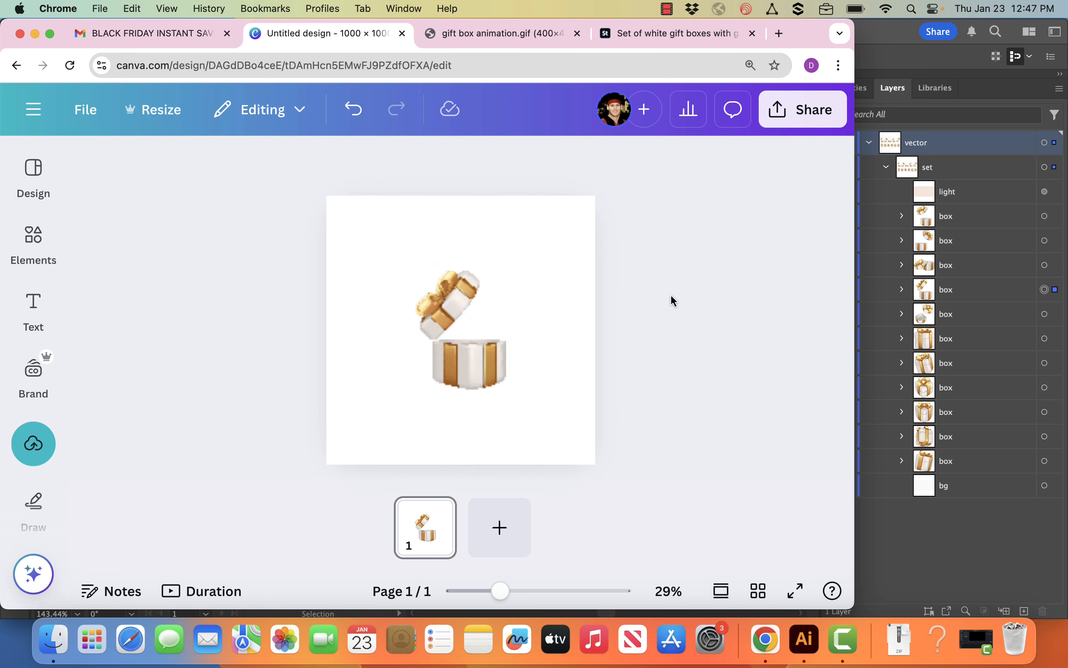
{"action": "left_click", "coordinate": [480, 373]}
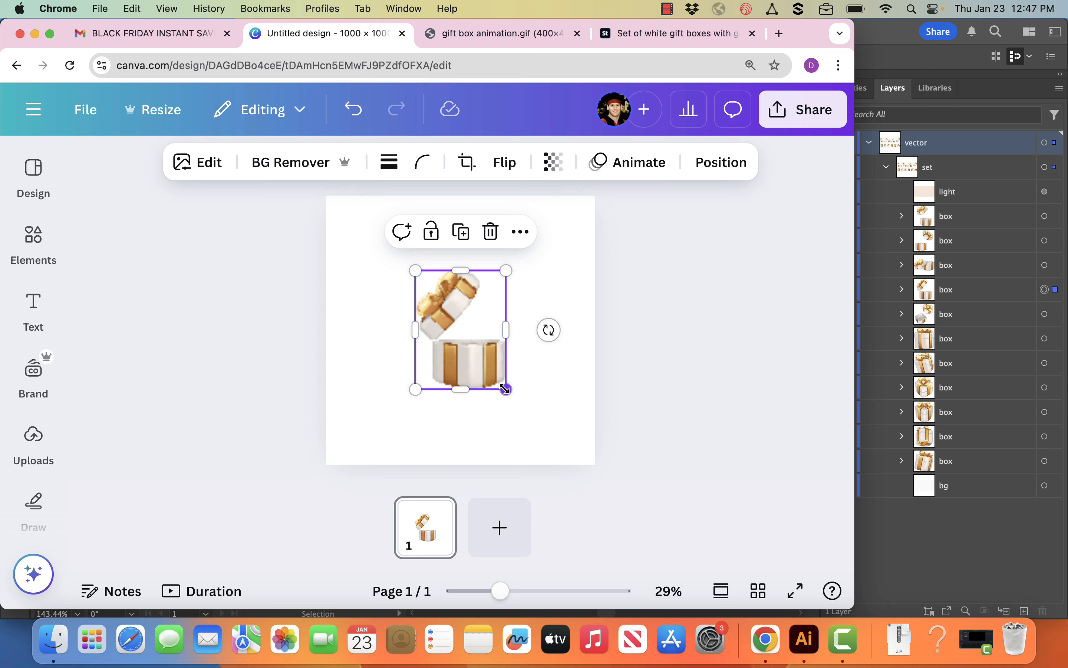
{"action": "left_click_drag", "start_coordinate": [502, 385], "coordinate": [451, 323]}
{"action": "left_click", "coordinate": [567, 327]}
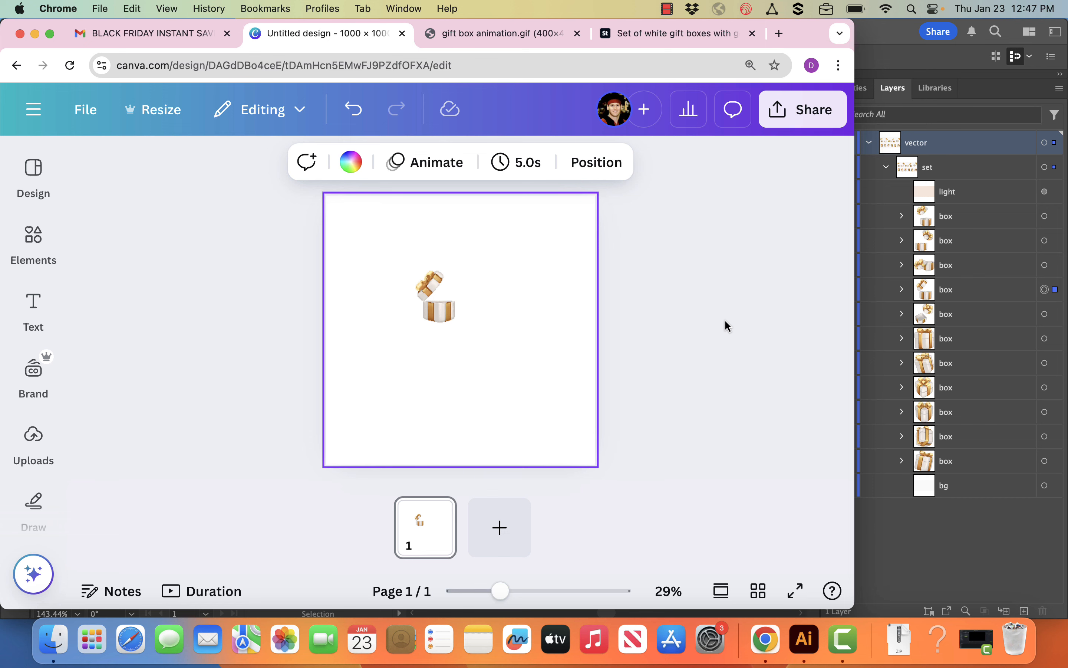
Step: Return to Illustrator and create a new document from the Social preset Instagram Carousal Post at 1080 × 1080 px
{"action": "left_click", "coordinate": [208, 36]}
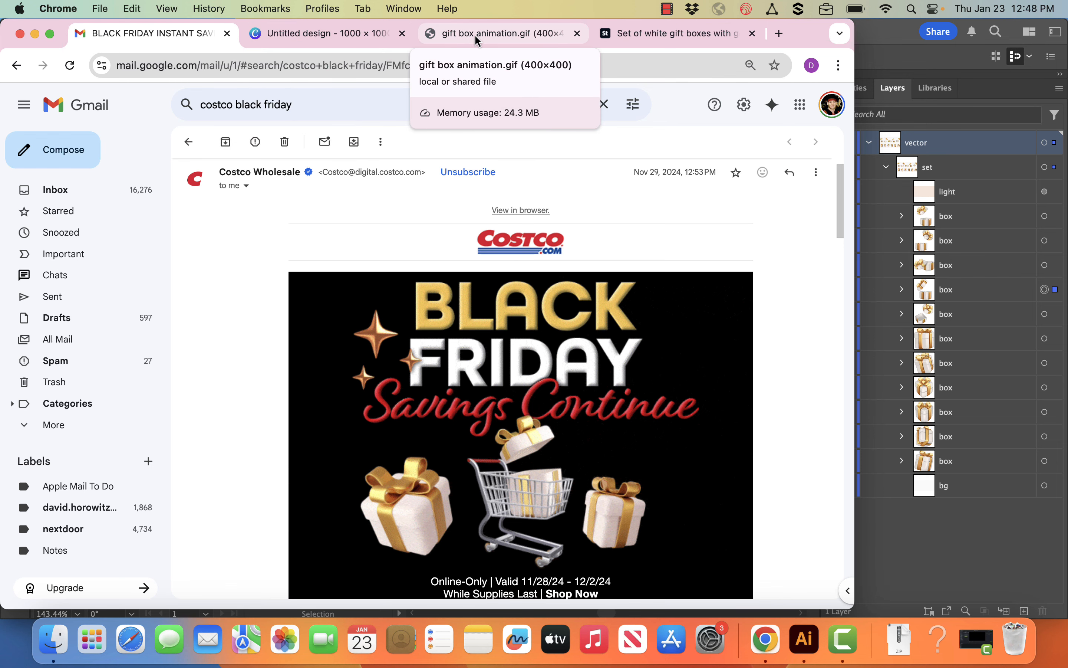
{"action": "left_click", "coordinate": [876, 38]}
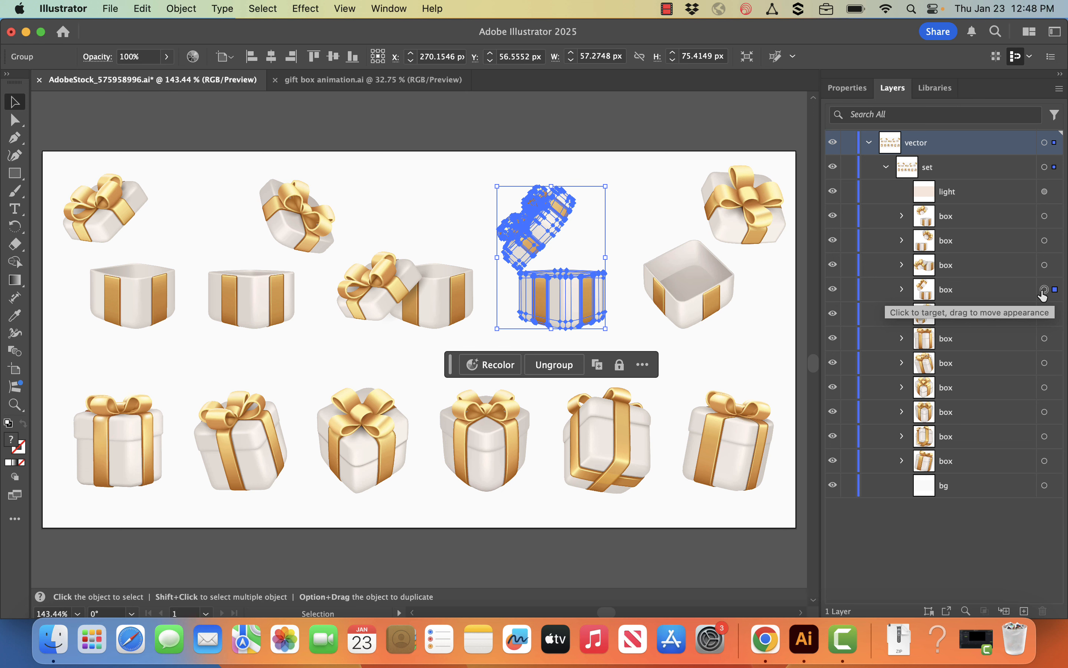
{"action": "left_click", "coordinate": [111, 8]}
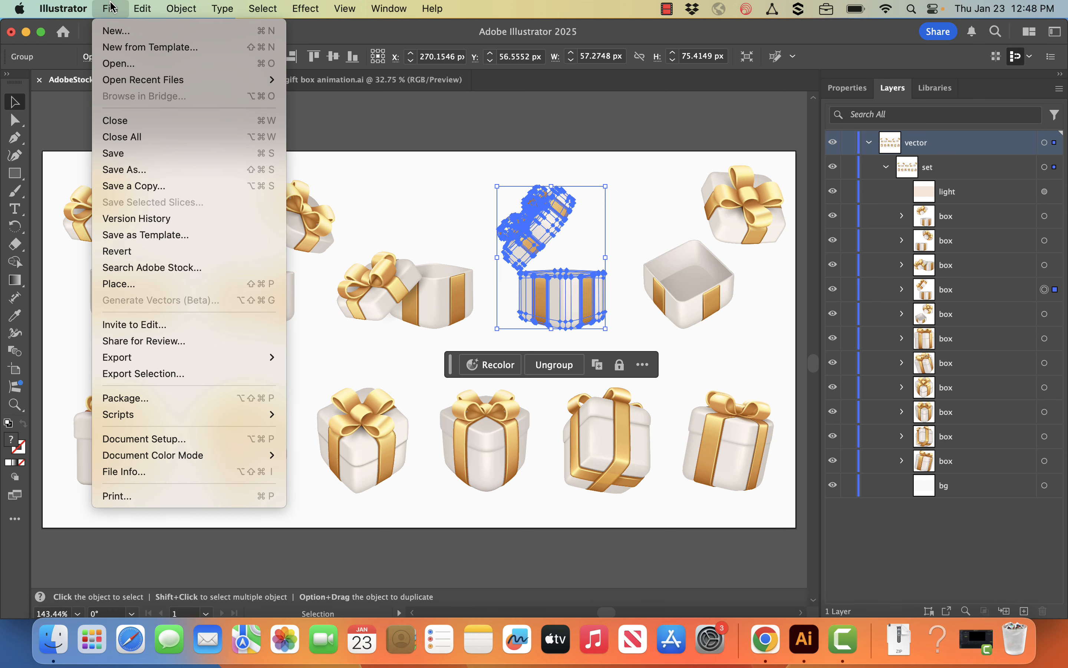
{"action": "left_click", "coordinate": [119, 35]}
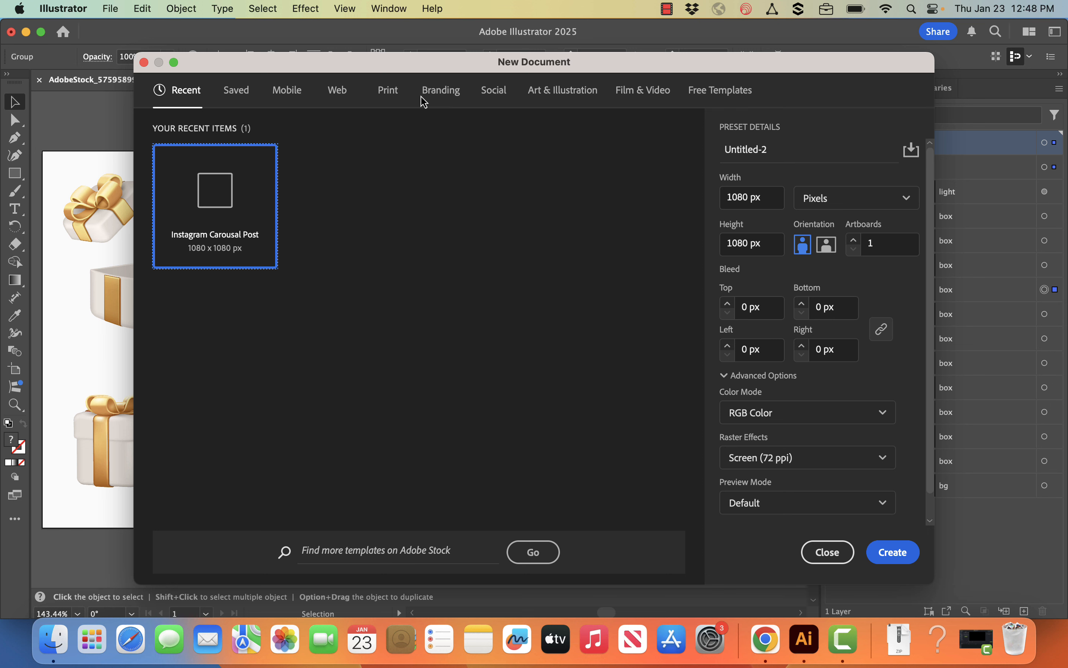
{"action": "left_click", "coordinate": [495, 91]}
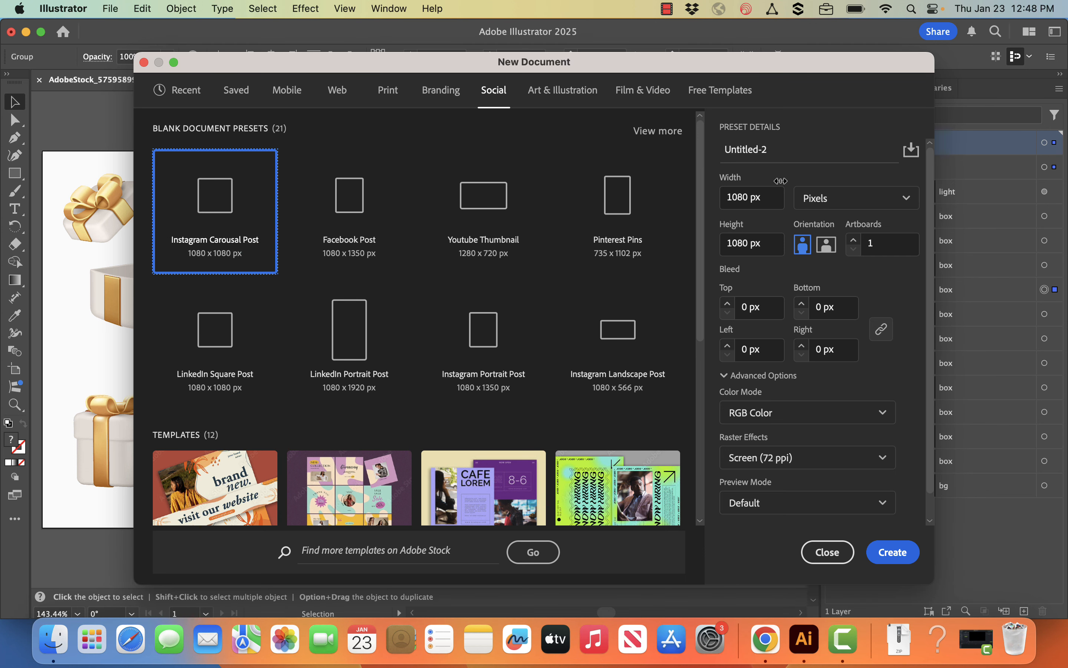
{"action": "left_click", "coordinate": [905, 553]}
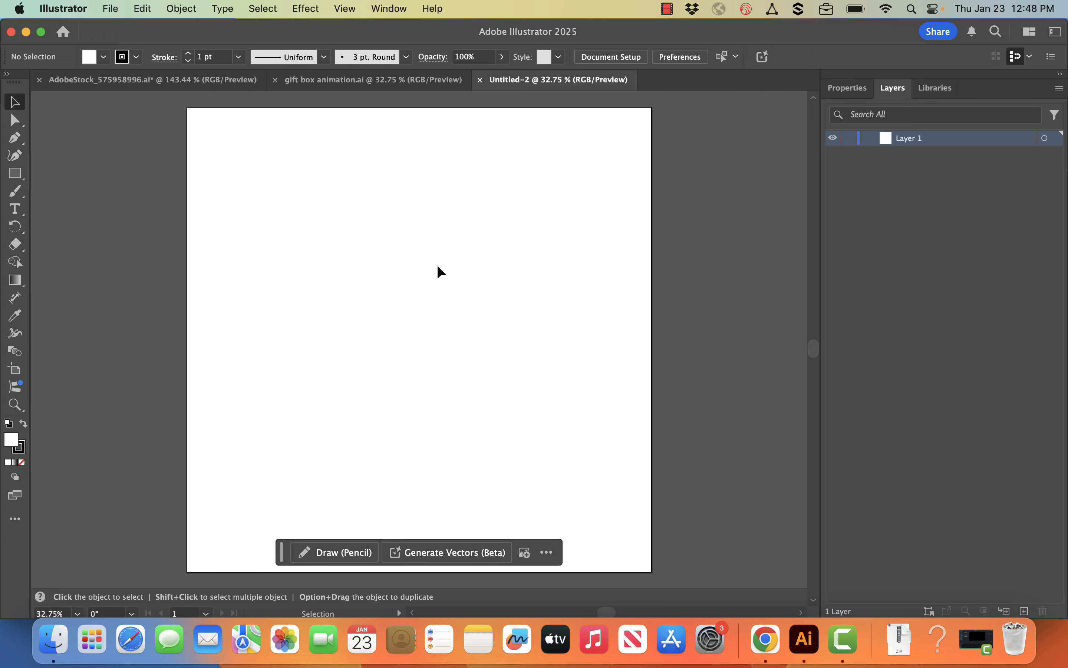
Step: Paste the open gift box into the new document and enlarge it proportionally about its centre to about 501 × 659 px
{"action": "key", "text": "super+v"}
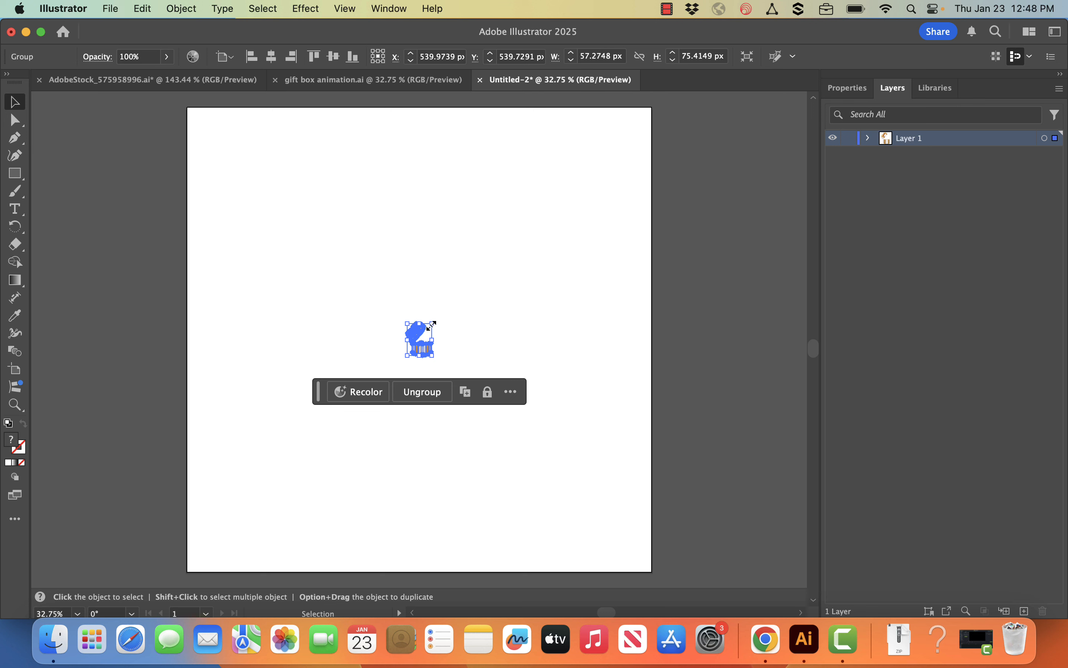
{"action": "left_click_drag", "start_coordinate": [432, 325], "coordinate": [581, 199]}
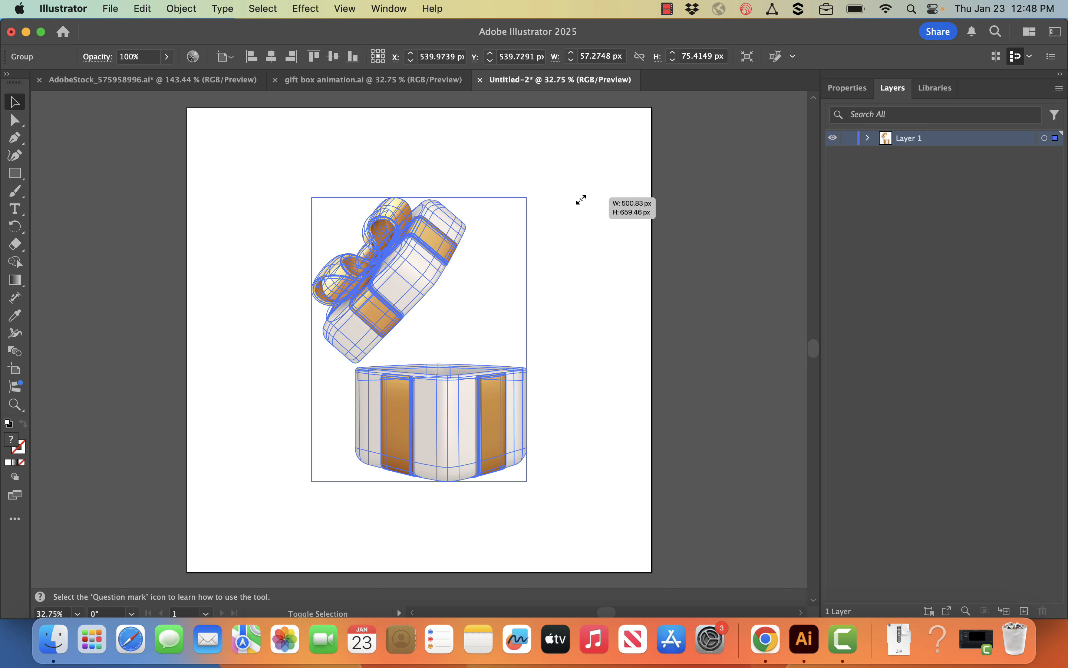
{"action": "left_click_drag", "start_coordinate": [581, 199], "coordinate": [579, 197]}
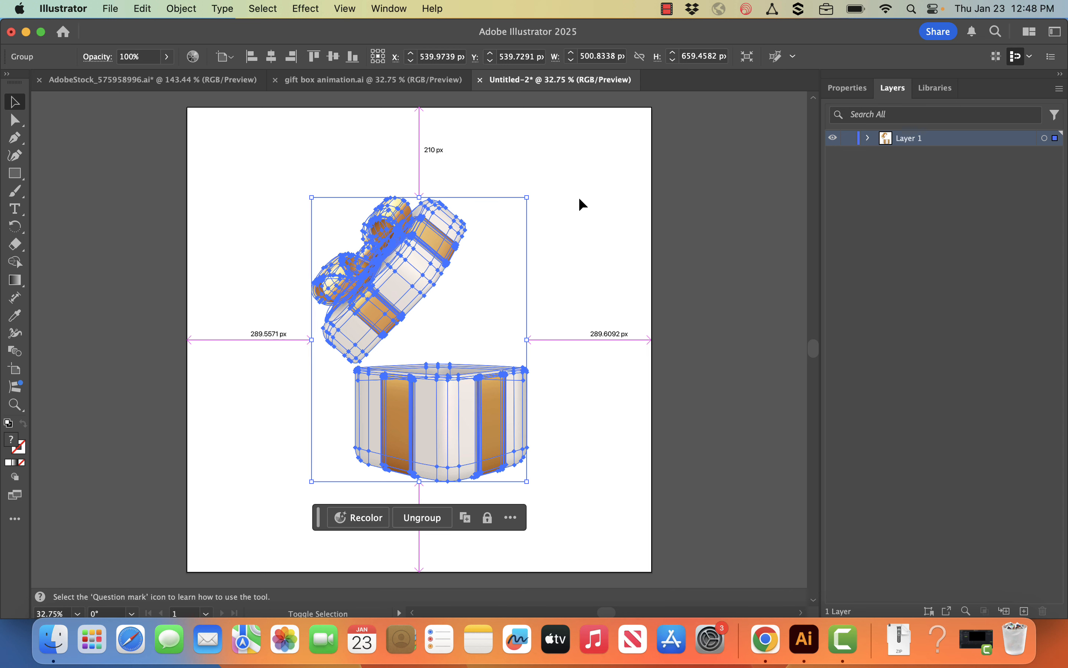
{"action": "left_click", "coordinate": [603, 223]}
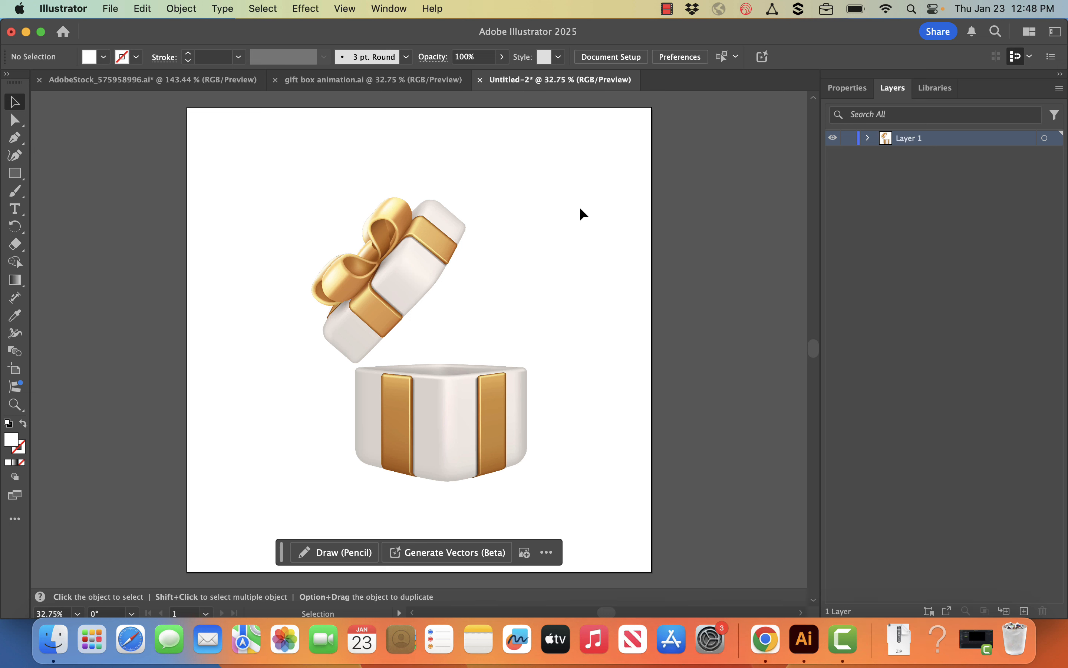
Step: Switch to the gift box animation.ai document and hide the closed gift box group
{"action": "left_click", "coordinate": [317, 88]}
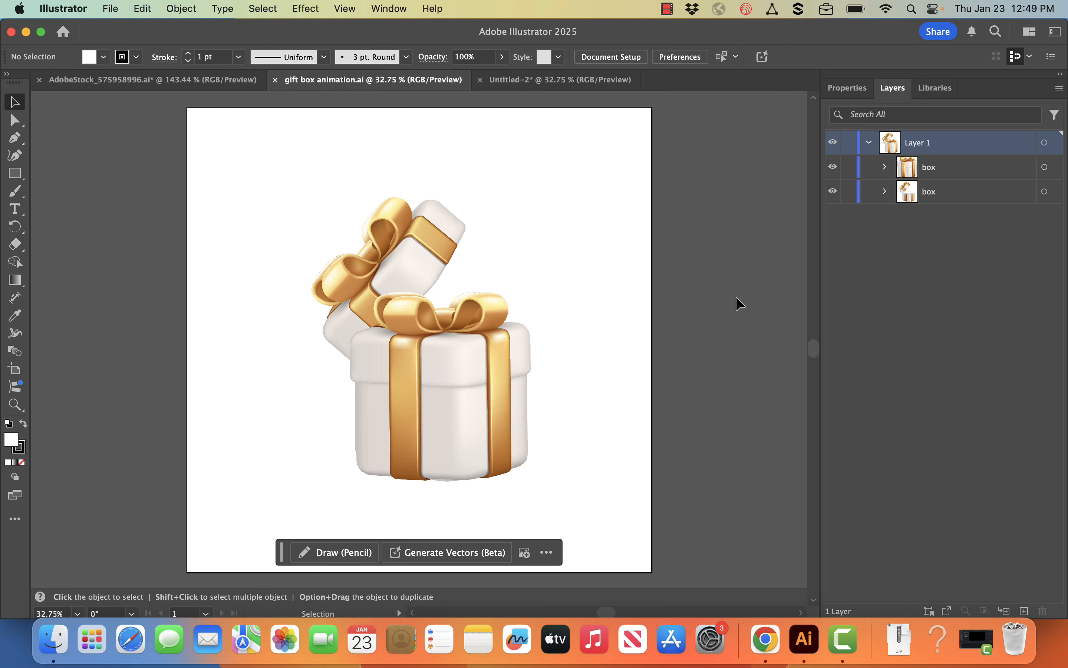
{"action": "left_click", "coordinate": [834, 167]}
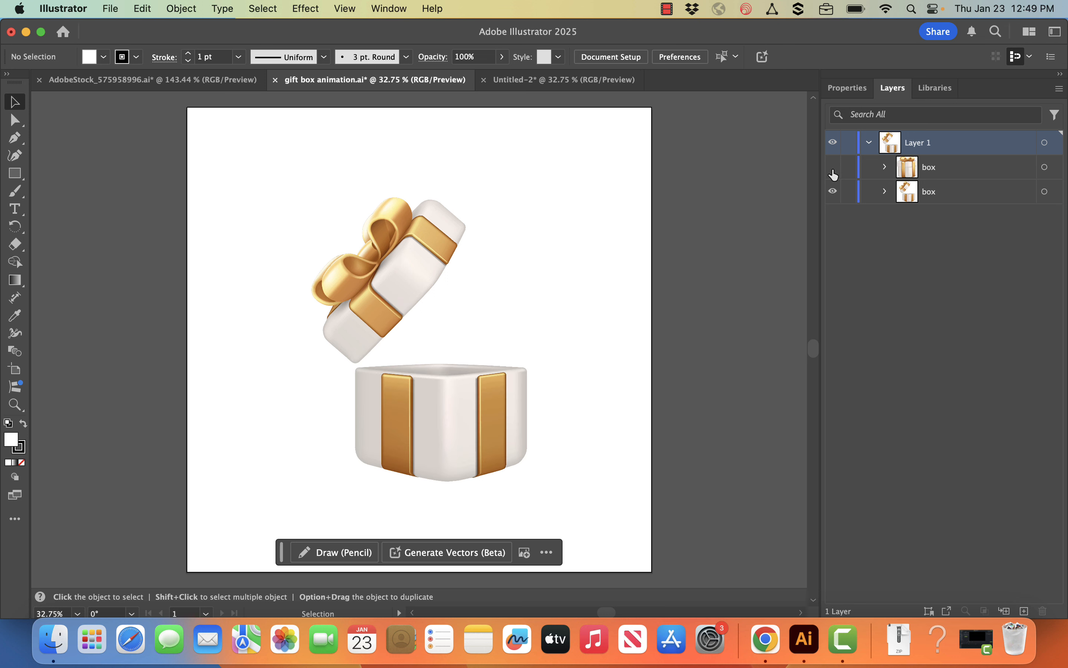
Step: Toggle the visibility of the closed and open gift box groups to compare how the two boxes line up
{"action": "left_click", "coordinate": [834, 193]}
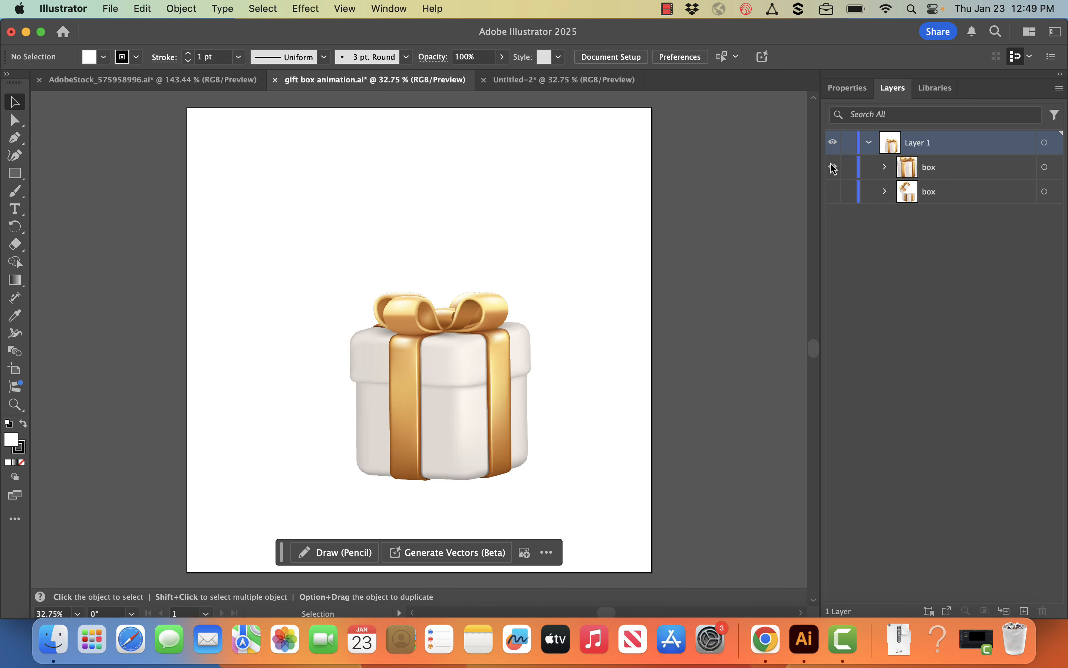
{"action": "left_click", "coordinate": [834, 193]}
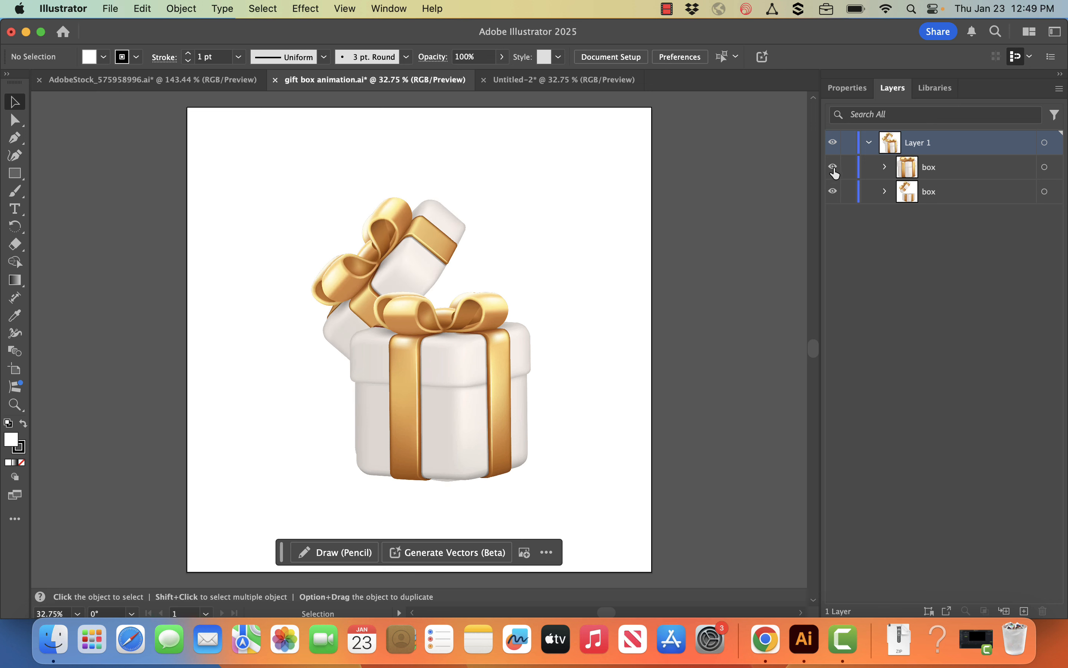
{"action": "left_click", "coordinate": [834, 169]}
Step: Copy the front-facing closed gift box from the AdobeStock_575958996.ai document and paste it into the Untitled-2 document
{"action": "left_click", "coordinate": [223, 80]}
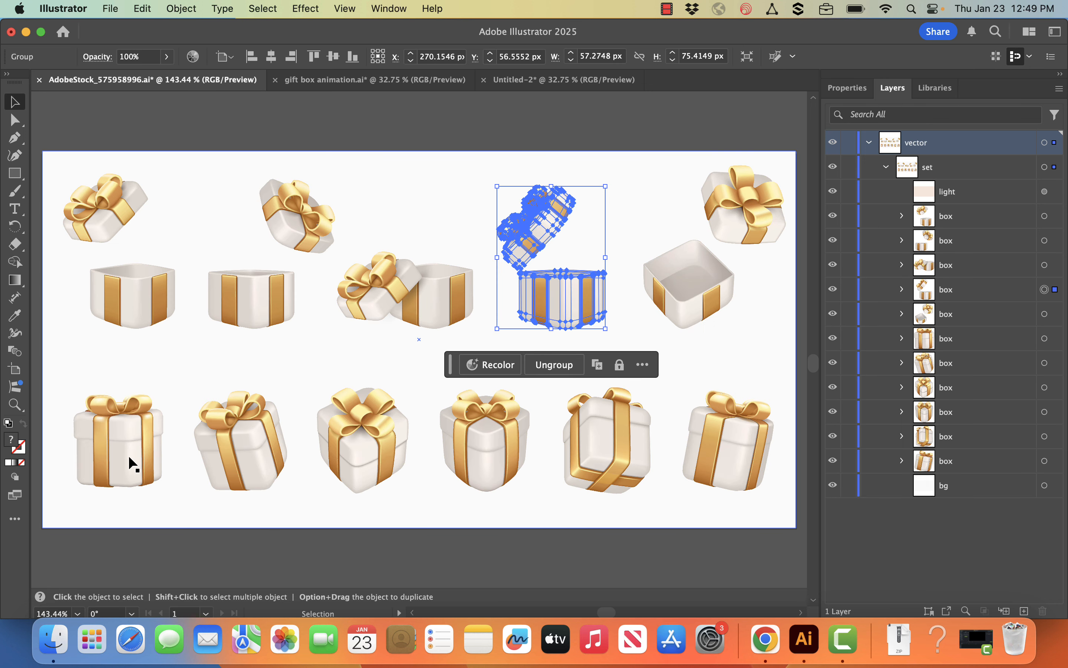
{"action": "left_click", "coordinate": [1045, 339]}
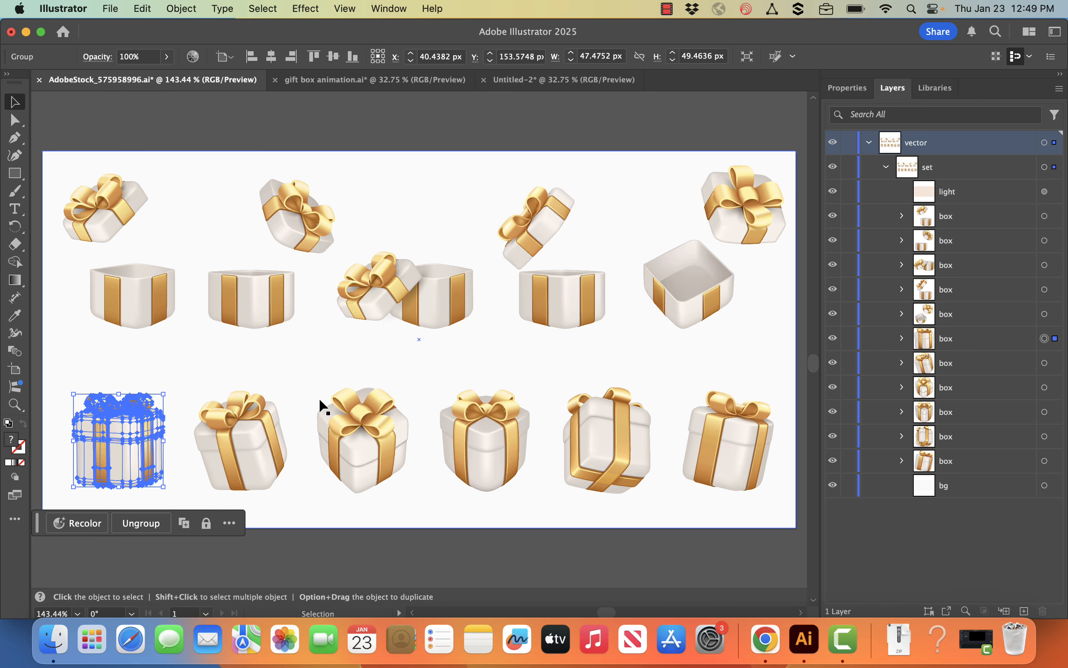
{"action": "key", "text": "super+c"}
{"action": "left_click", "coordinate": [525, 81]}
{"action": "key", "text": "super+v"}
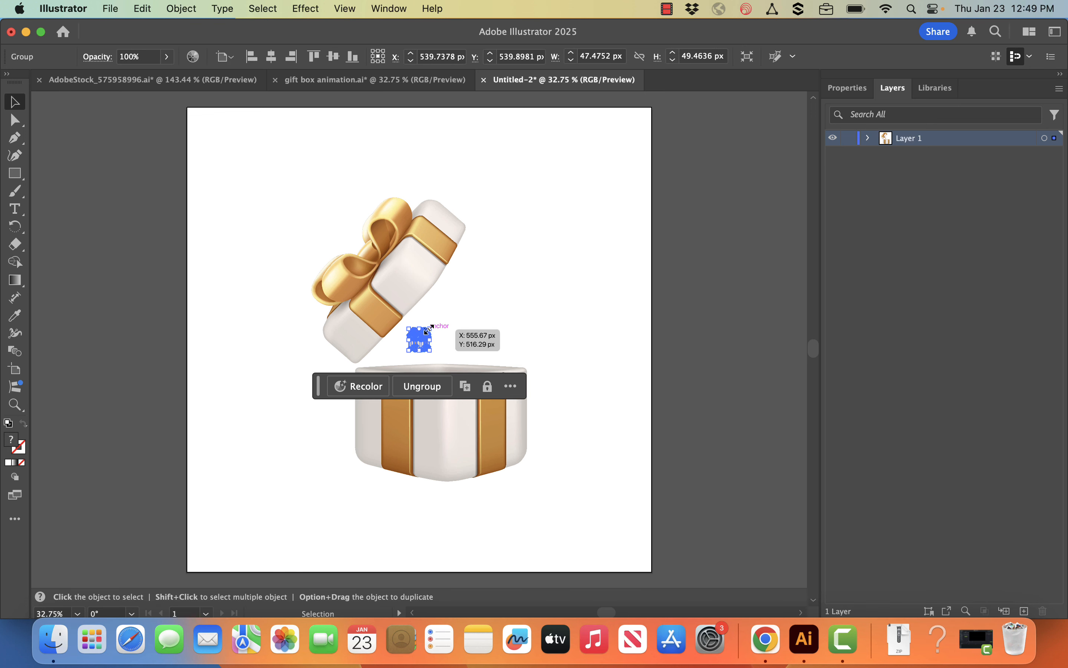
Step: Enlarge the closed gift box proportionally about its centre to about 405 × 421 px and align it over the open box's base
{"action": "left_click_drag", "start_coordinate": [428, 330], "coordinate": [510, 243]}
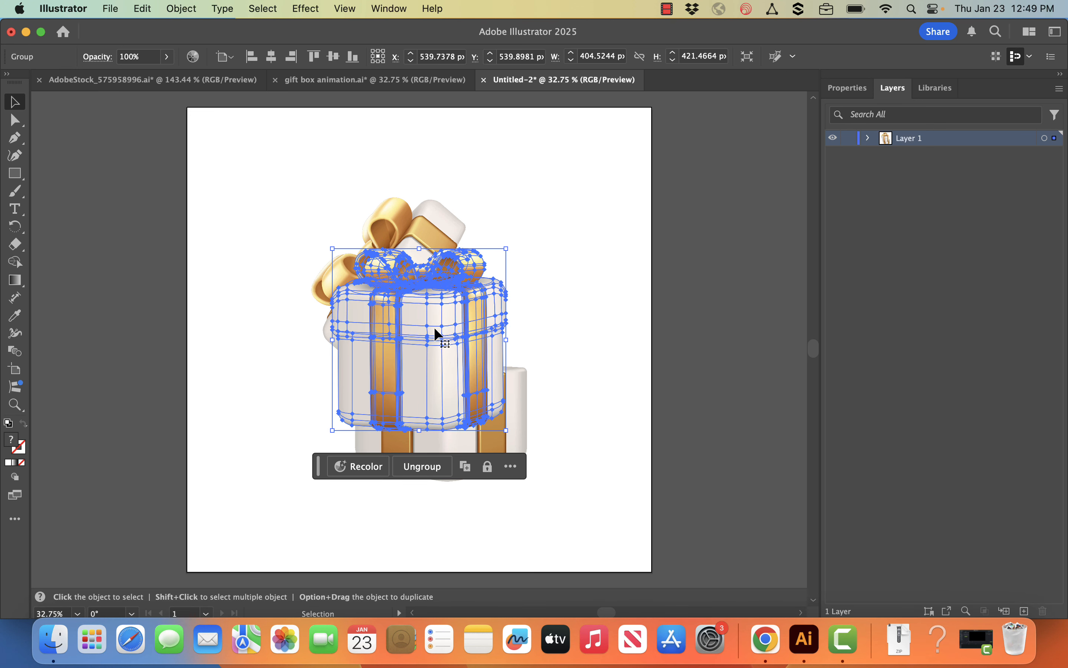
{"action": "left_click_drag", "start_coordinate": [433, 328], "coordinate": [461, 378]}
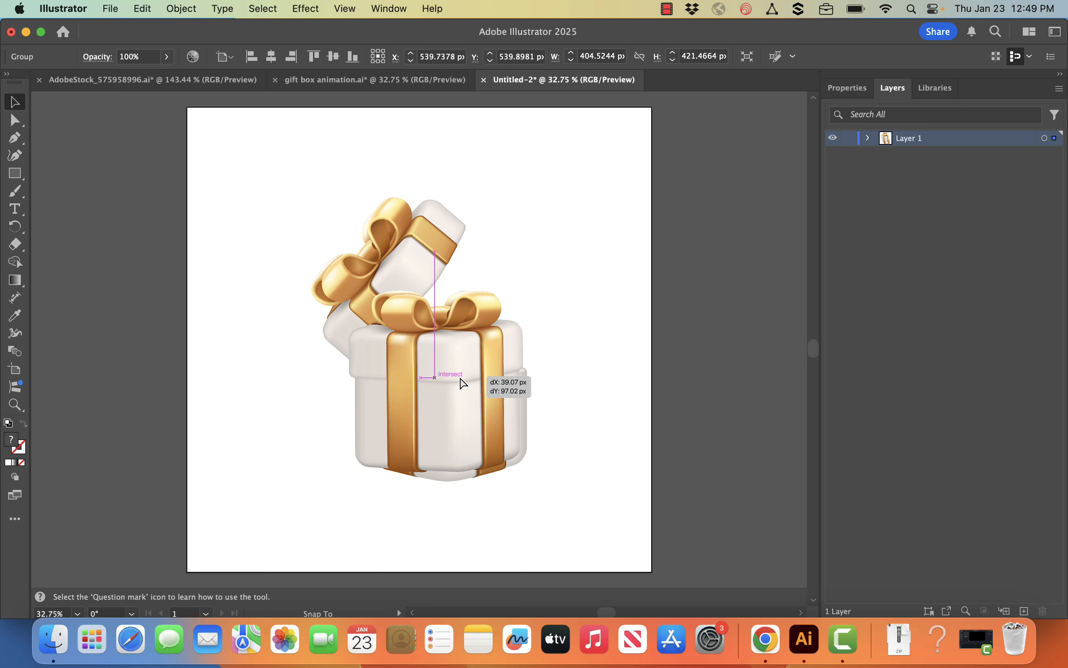
{"action": "left_click_drag", "start_coordinate": [462, 386], "coordinate": [461, 385]}
{"action": "left_click", "coordinate": [600, 383]}
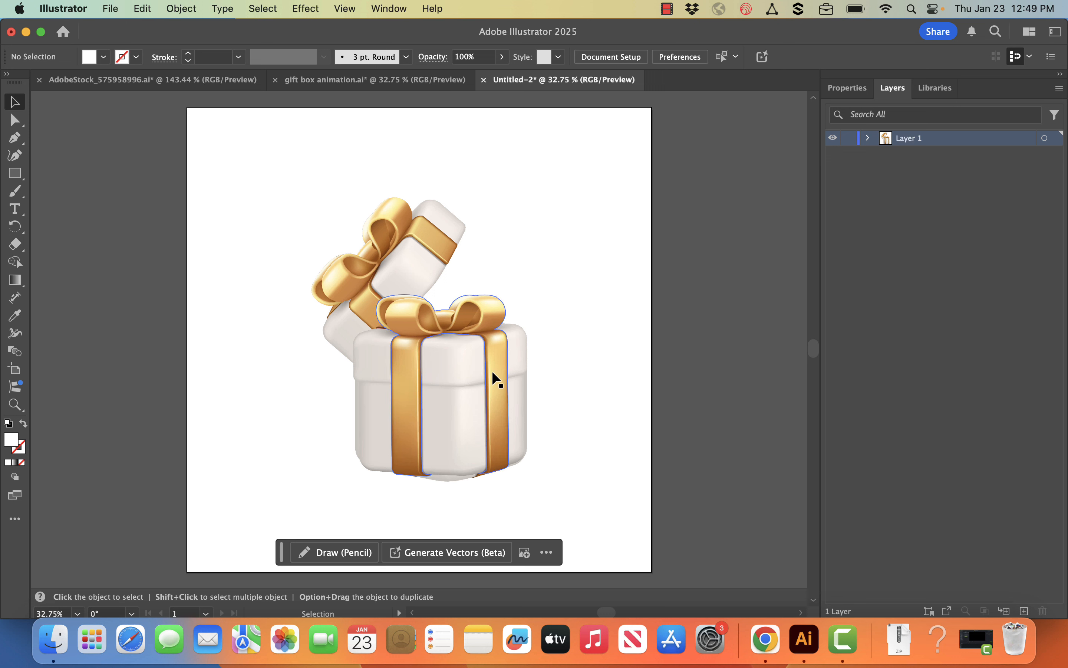
{"action": "left_click", "coordinate": [860, 92]}
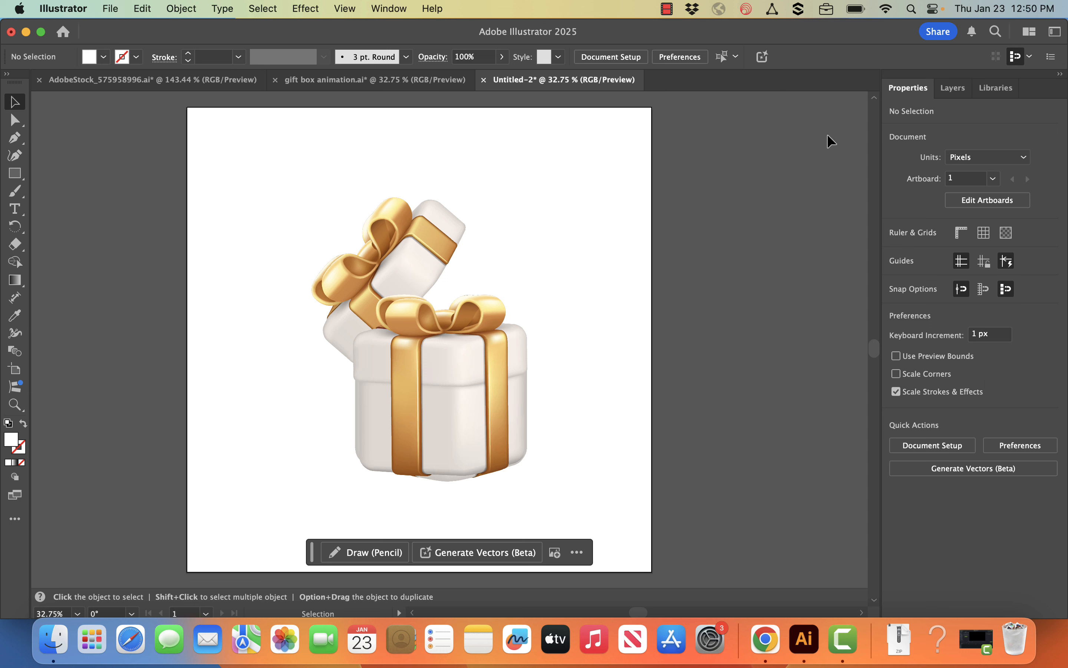
{"action": "left_click", "coordinate": [501, 61]}
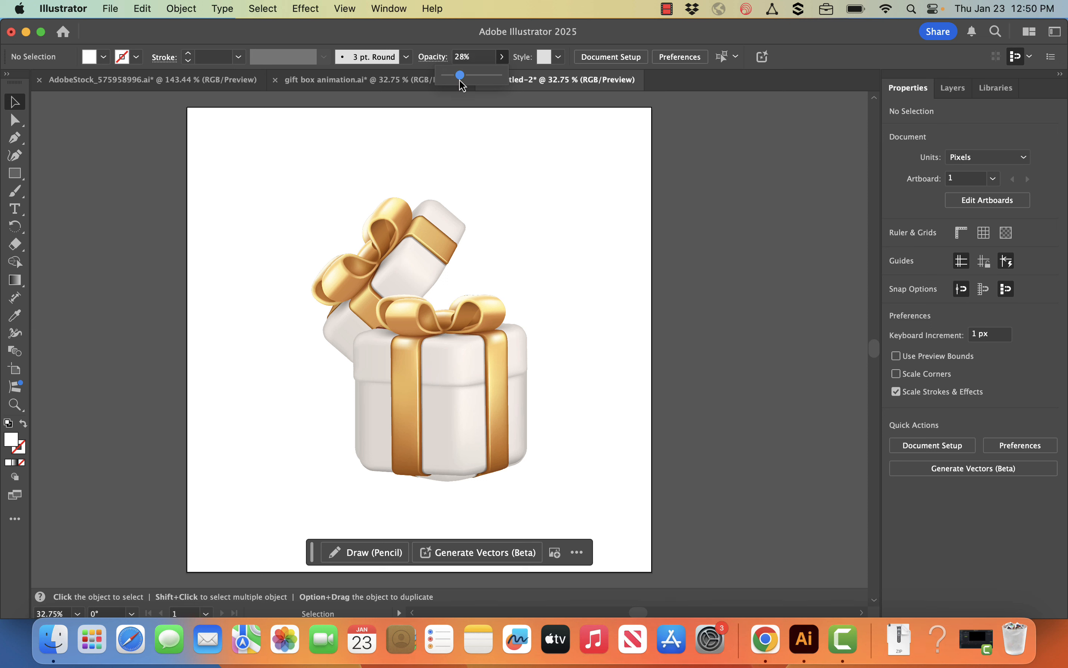
{"action": "left_click_drag", "start_coordinate": [460, 76], "coordinate": [501, 76]}
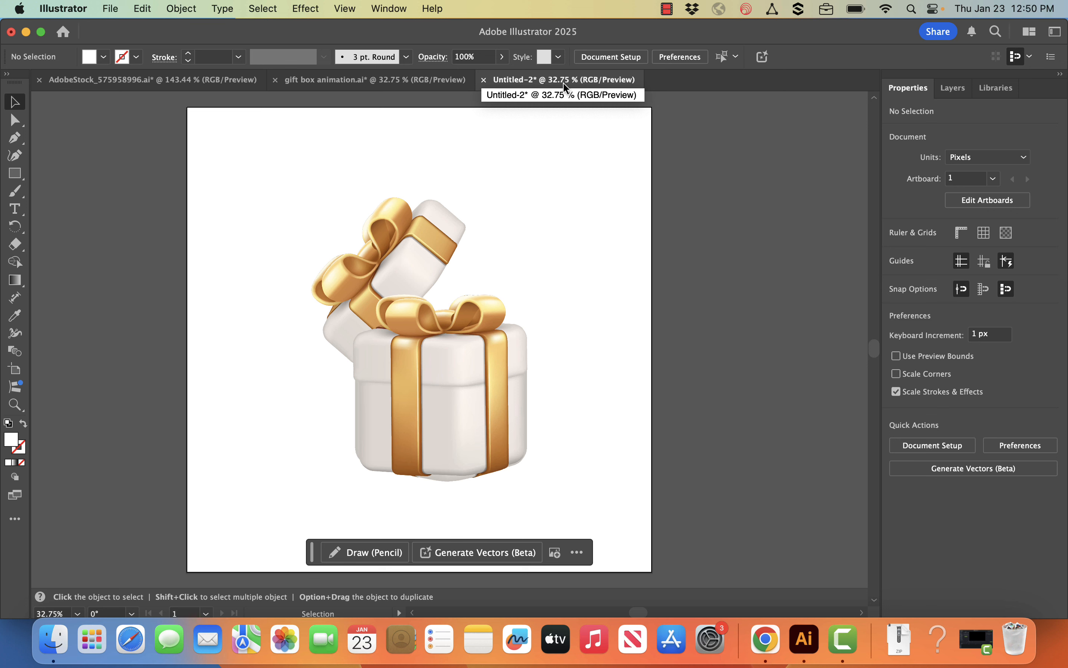
Step: Copy the closed gift box, switch to the Canva design in Chrome and delete the small open gift box from the page
{"action": "left_click", "coordinate": [461, 418]}
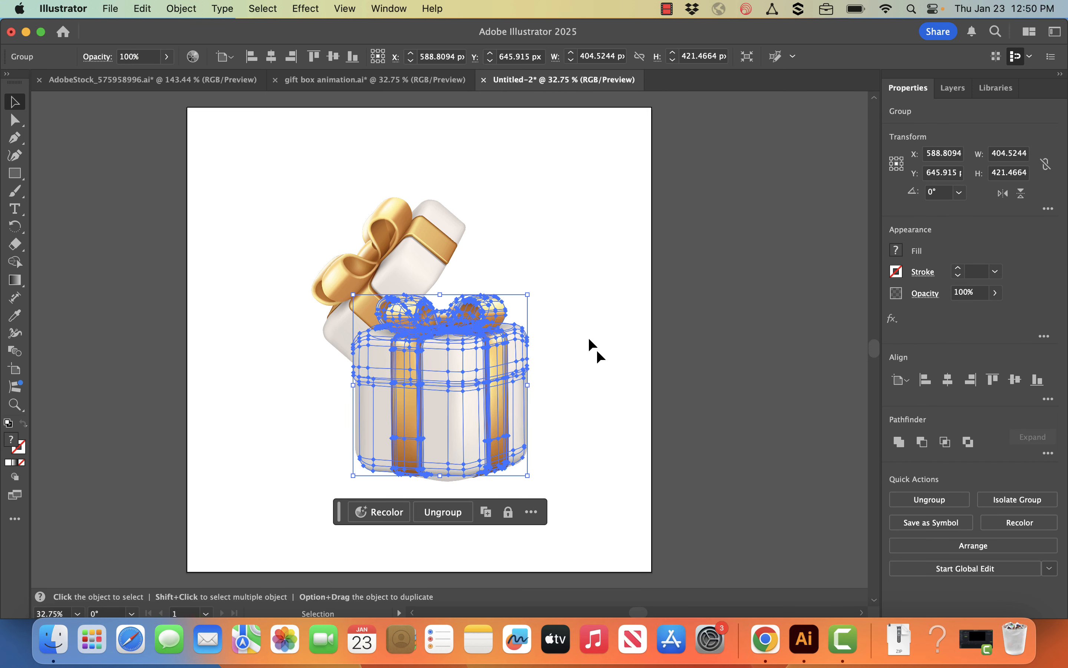
{"action": "left_click", "coordinate": [765, 645]}
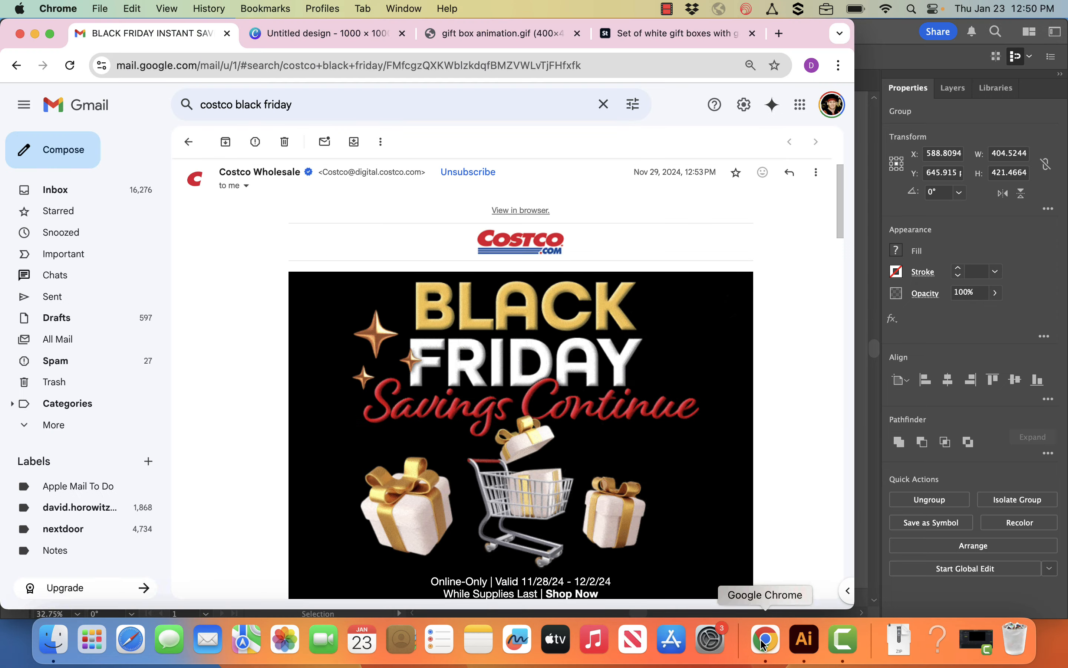
{"action": "left_click", "coordinate": [334, 40]}
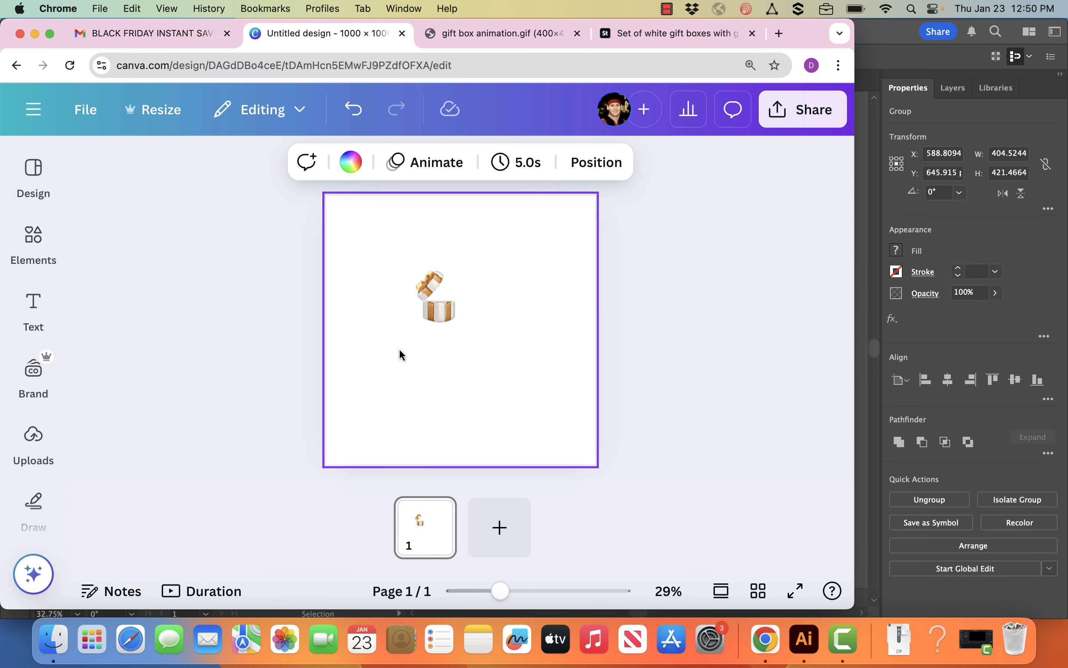
{"action": "left_click", "coordinate": [433, 325]}
{"action": "key", "text": "Delete"}
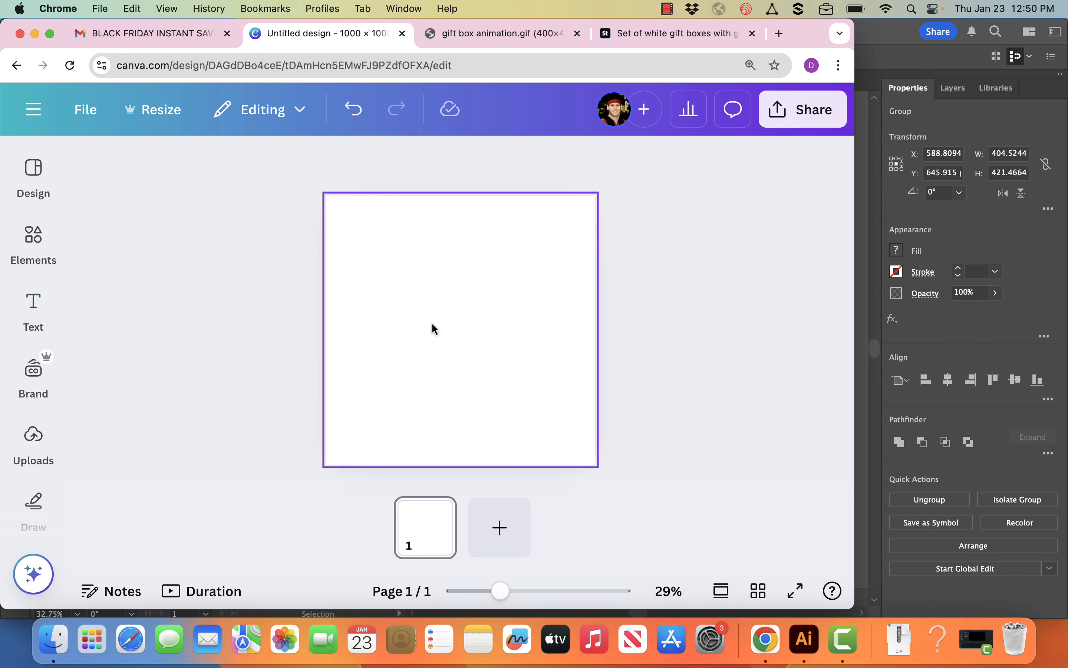
Step: Paste the closed gift box onto the empty Canva page and move it slightly down, keeping it horizontally centred
{"action": "key", "text": "super+z"}
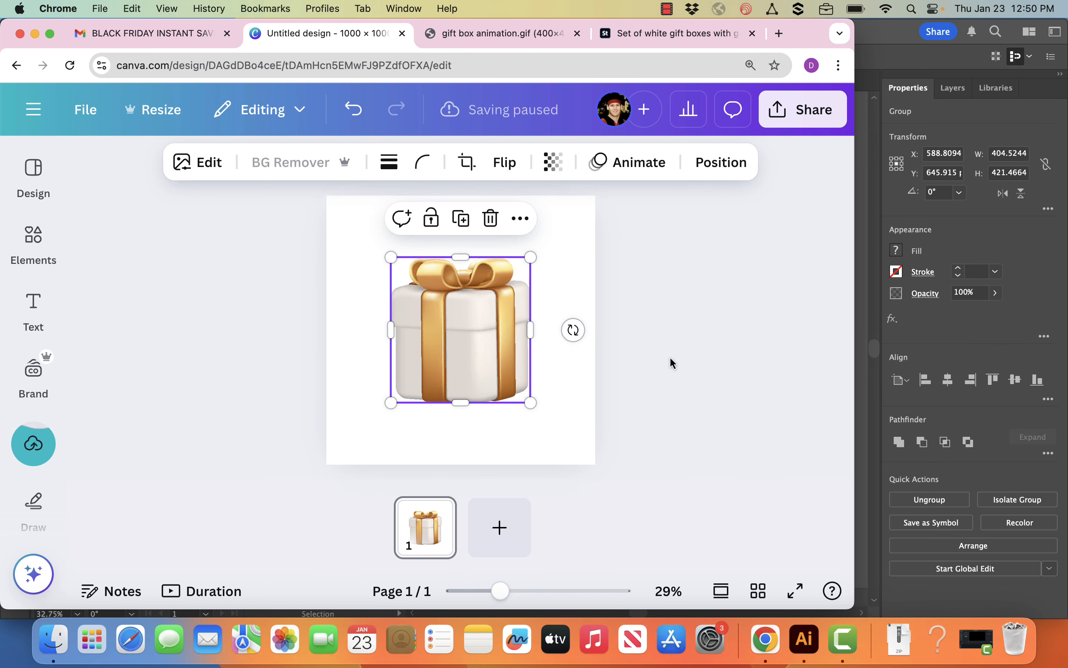
{"action": "left_click_drag", "start_coordinate": [460, 335], "coordinate": [467, 361]}
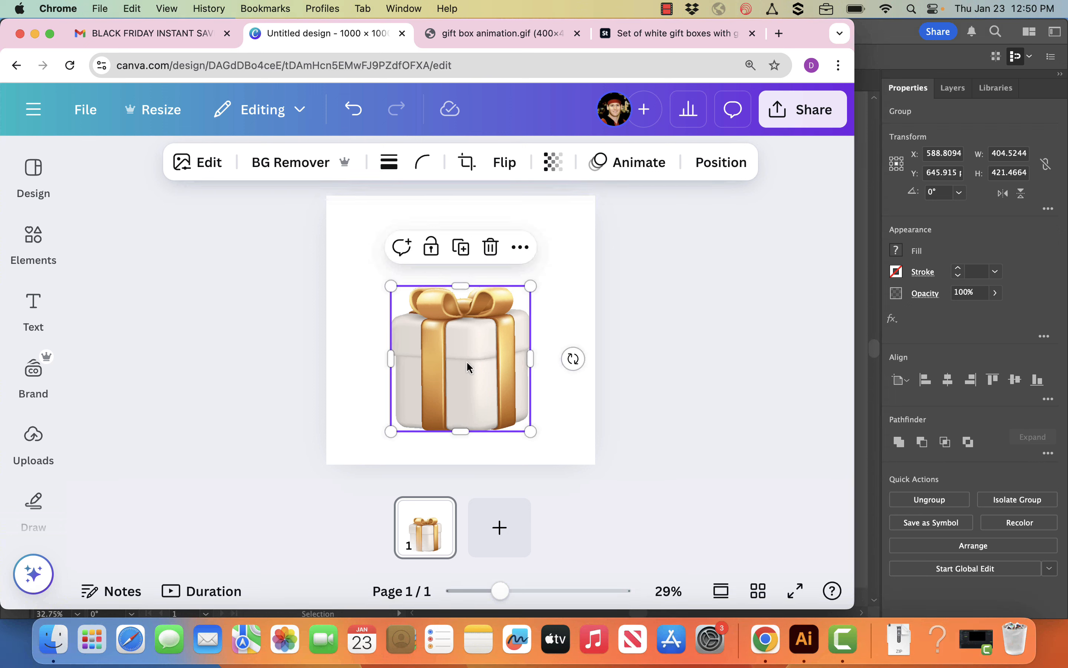
{"action": "left_click", "coordinate": [755, 313]}
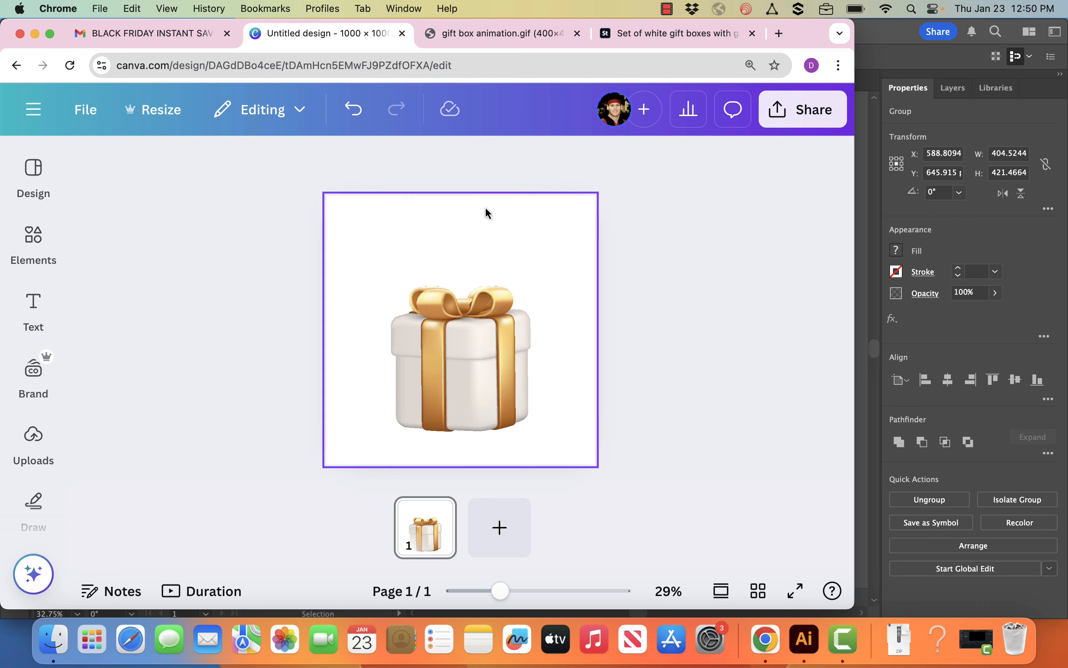
Step: Return to Illustrator, expand Layer 1 of Untitled-2, and select and copy the open gift box group
{"action": "left_click", "coordinate": [625, 40]}
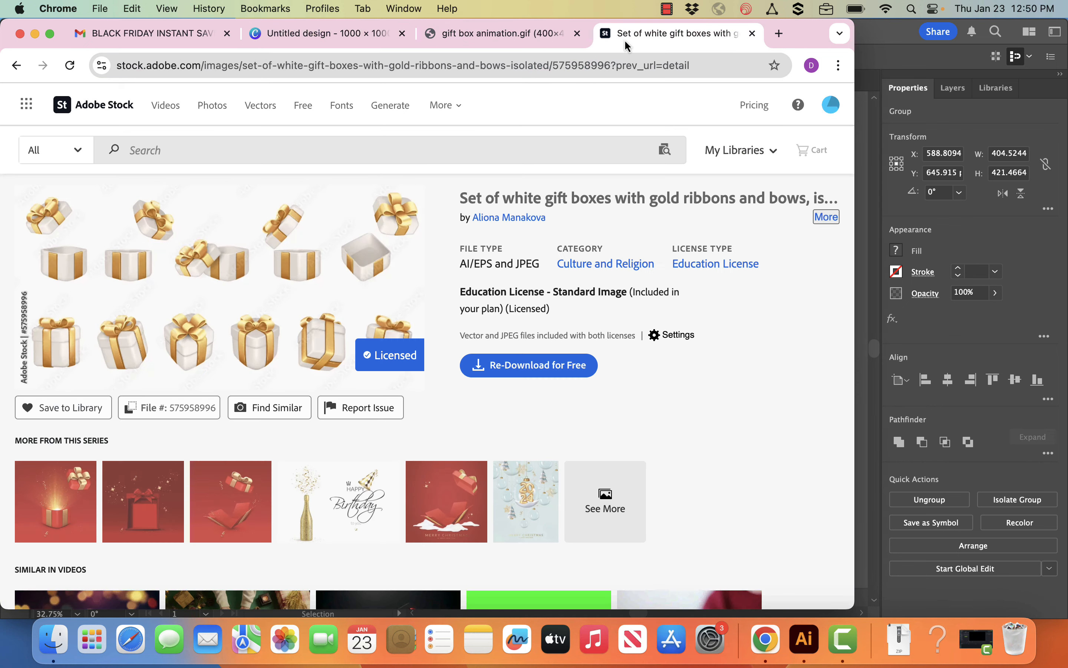
{"action": "left_click", "coordinate": [880, 37]}
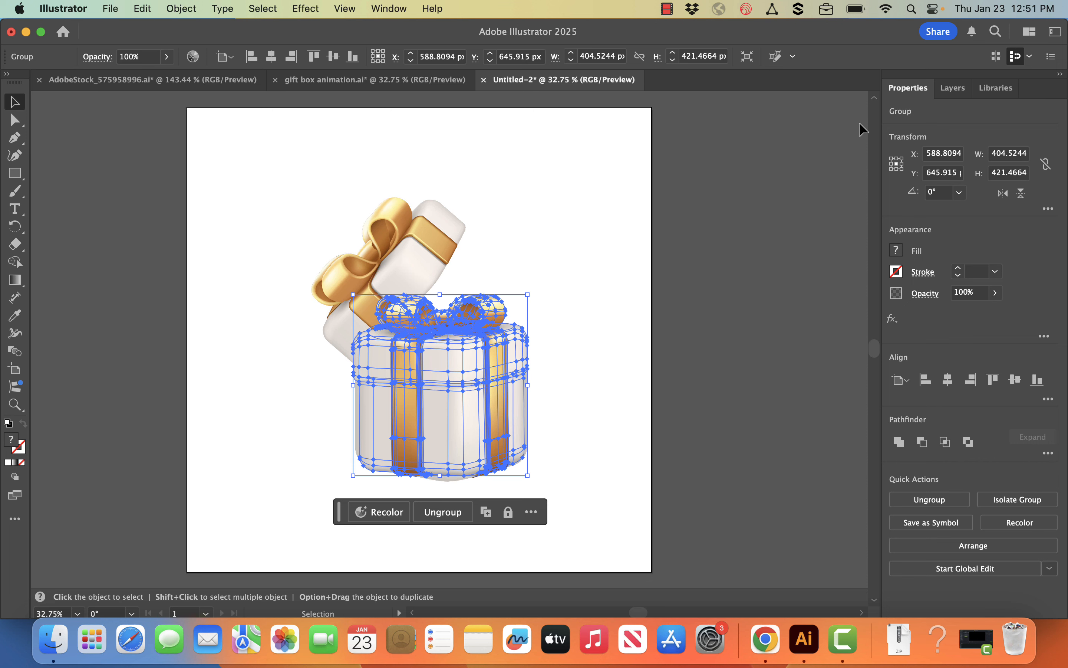
{"action": "left_click", "coordinate": [953, 90]}
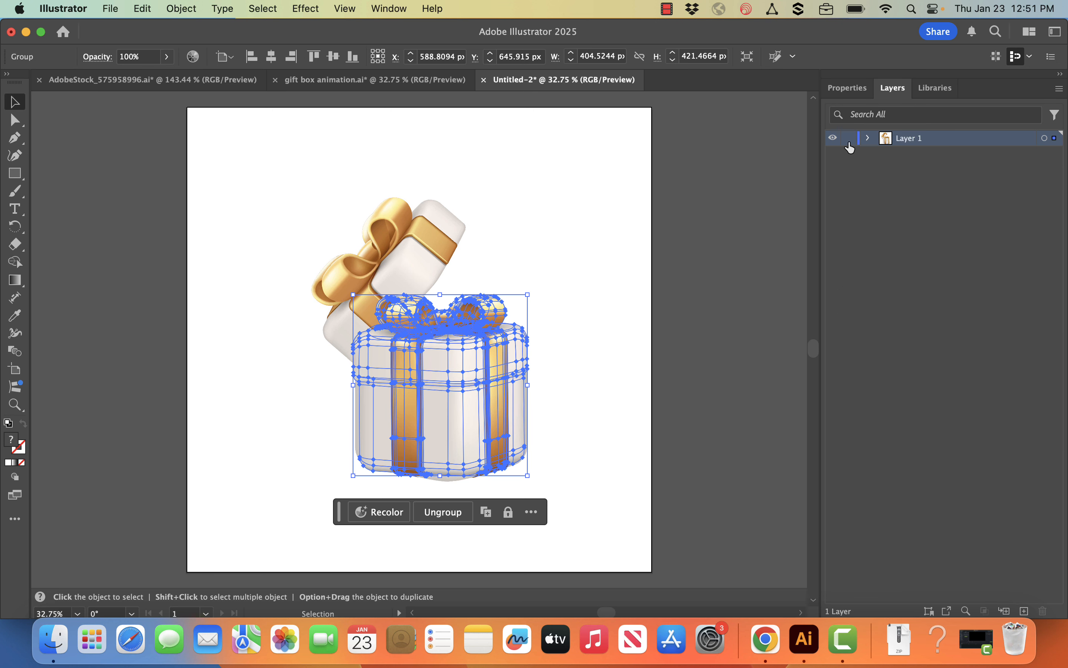
{"action": "left_click", "coordinate": [869, 139]}
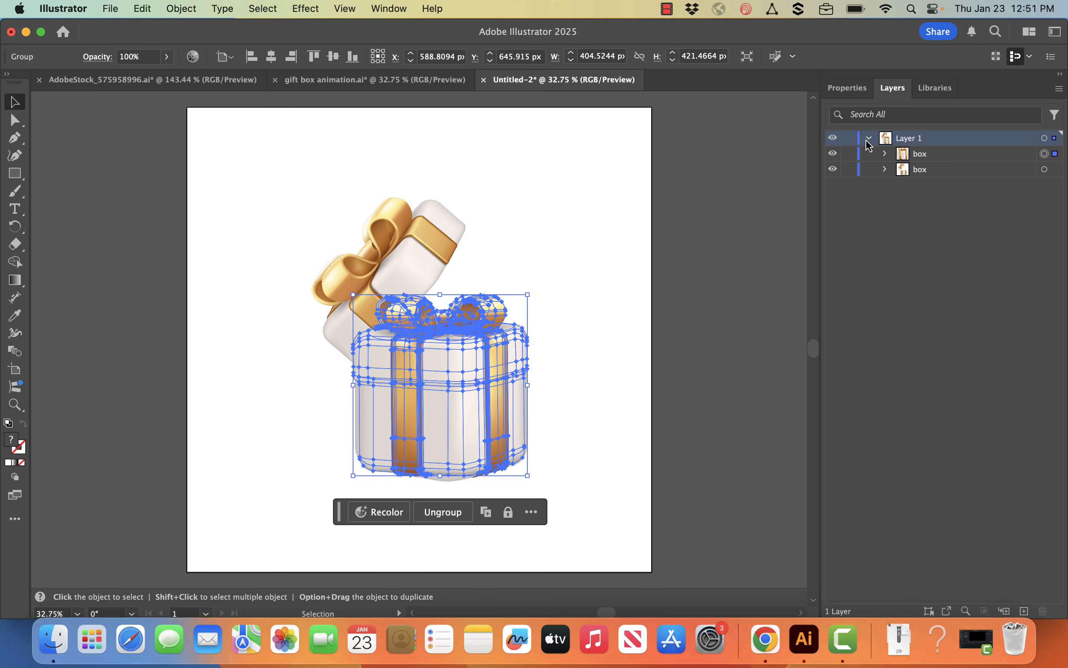
{"action": "left_click", "coordinate": [1046, 170]}
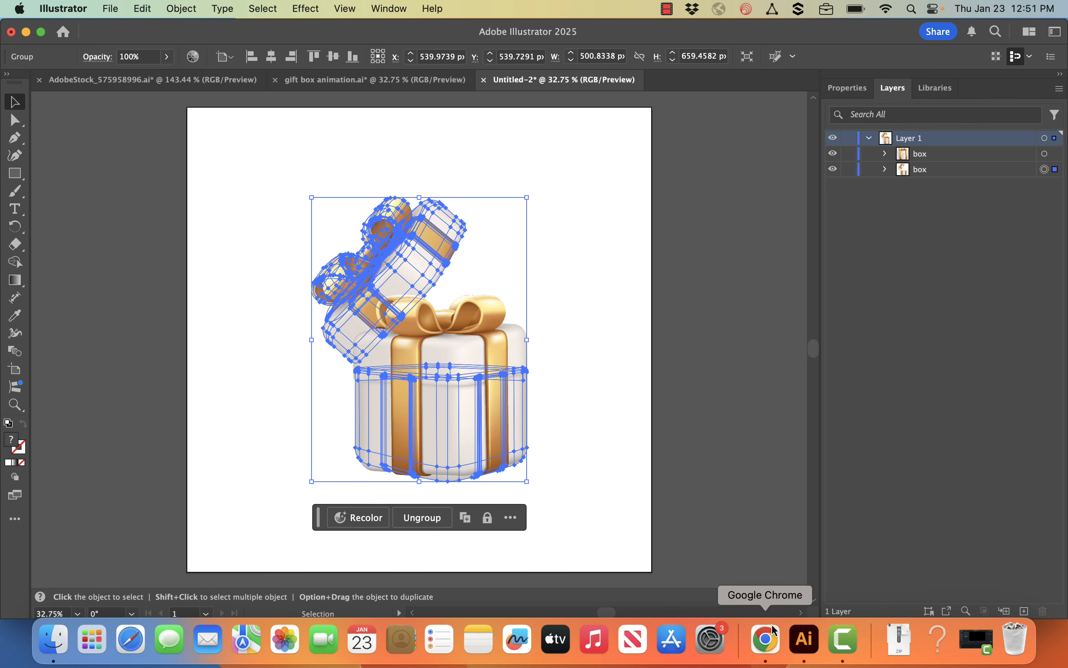
Step: Paste the open gift box onto the Canva page in Chrome, enlarge it and align its base over the closed box
{"action": "left_click", "coordinate": [780, 648]}
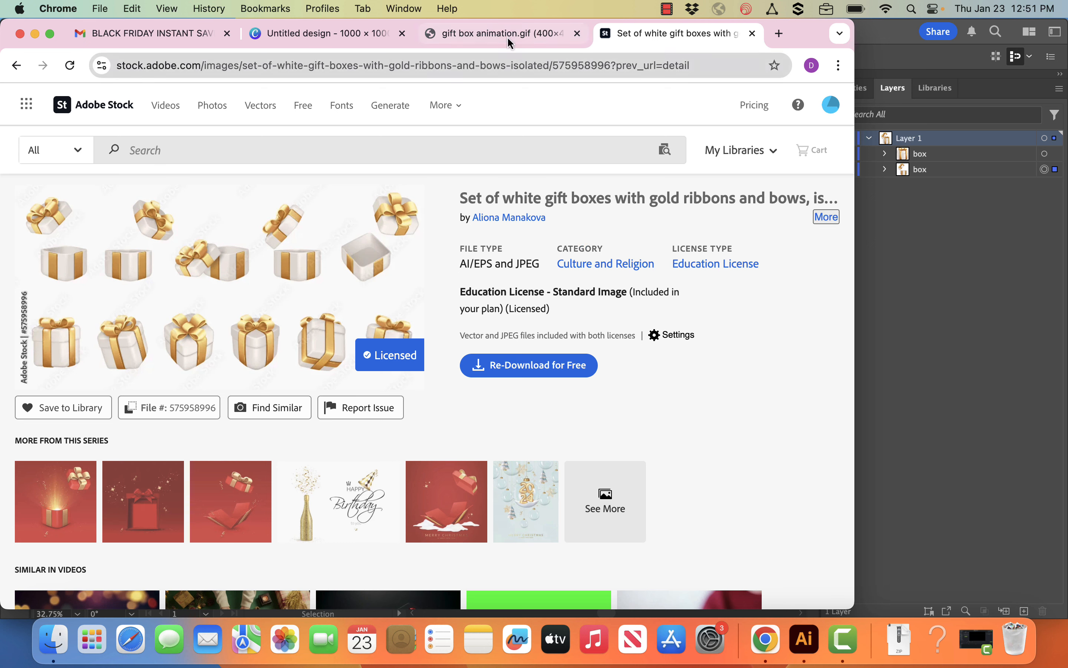
{"action": "left_click", "coordinate": [337, 35]}
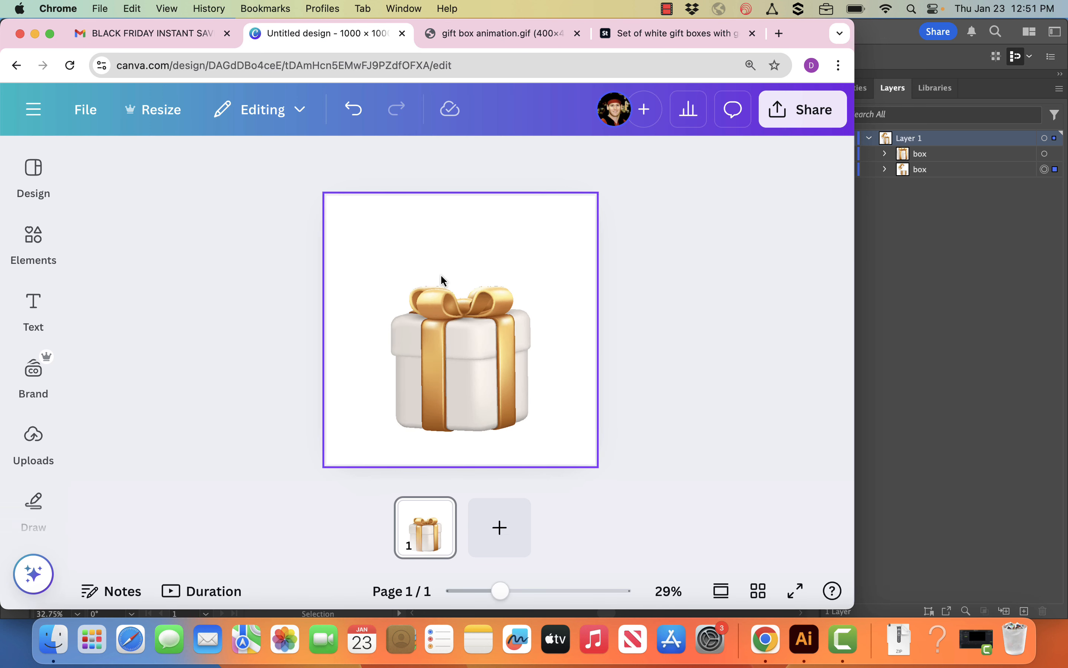
{"action": "key", "text": "super+v"}
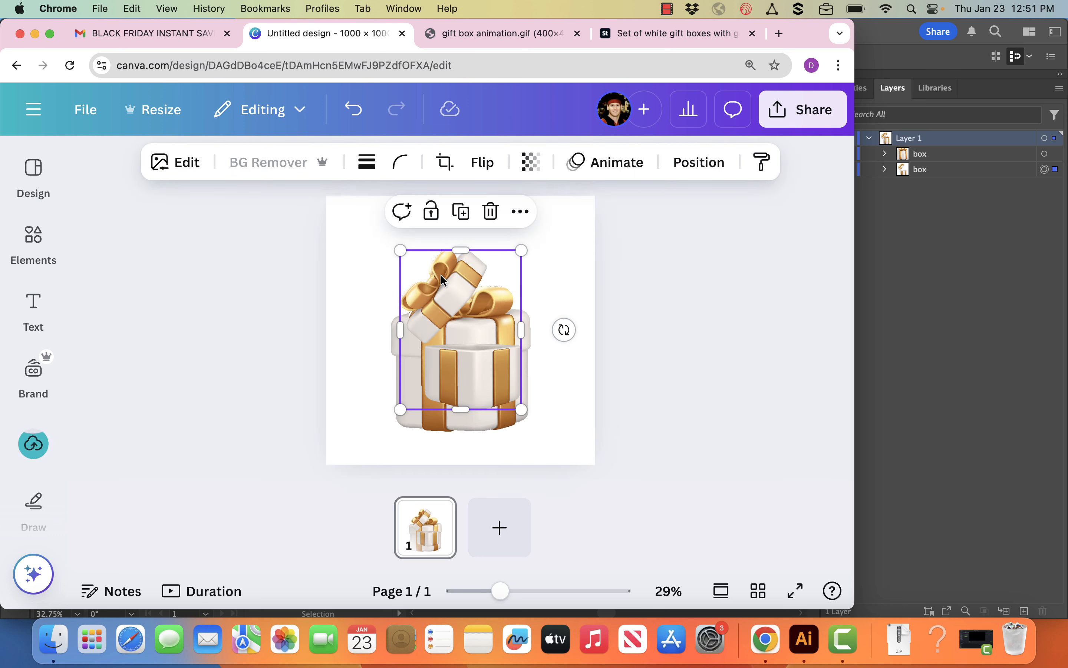
{"action": "left_click_drag", "start_coordinate": [491, 372], "coordinate": [494, 407]}
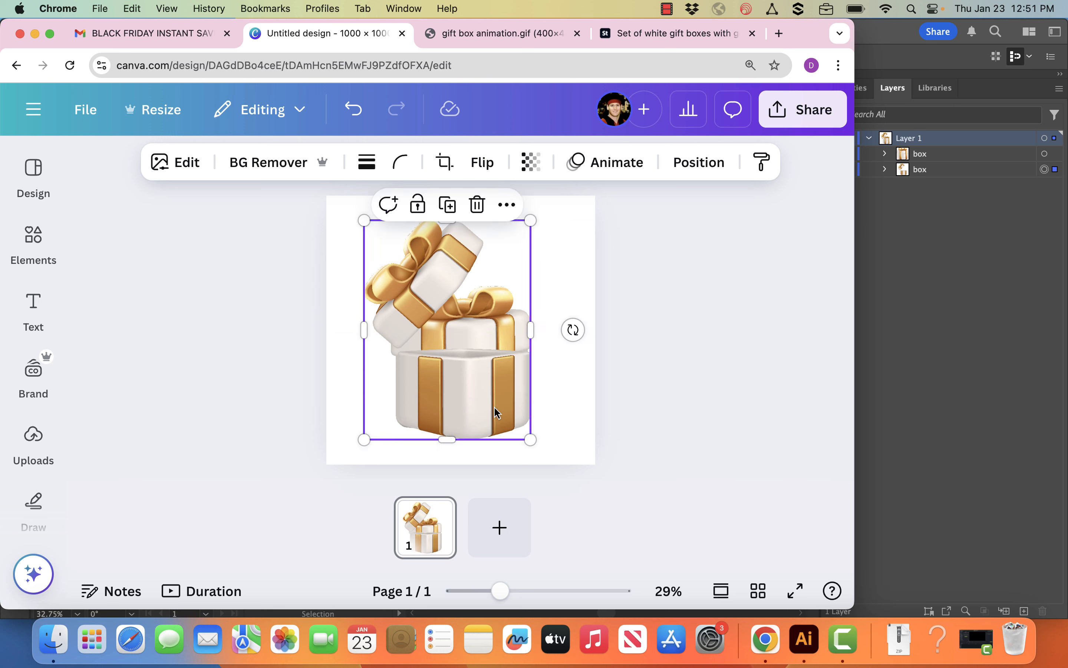
{"action": "left_click", "coordinate": [652, 328]}
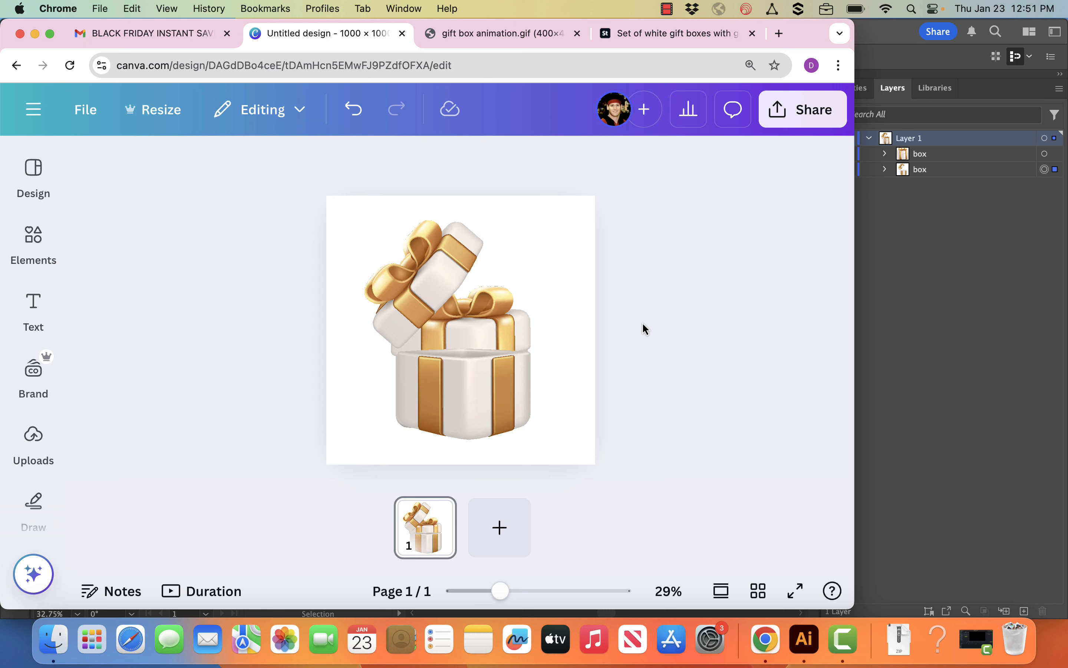
Step: Cut the aligned open gift box from page 1, add a second page and paste the box there in the same position
{"action": "left_click", "coordinate": [434, 276]}
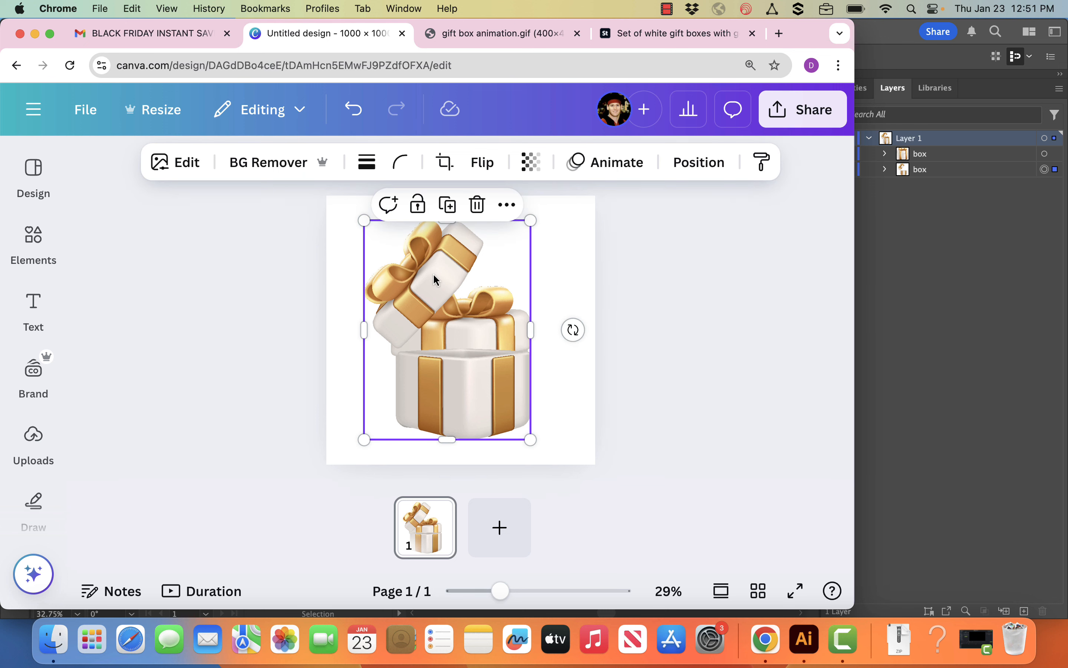
{"action": "key", "text": "Delete"}
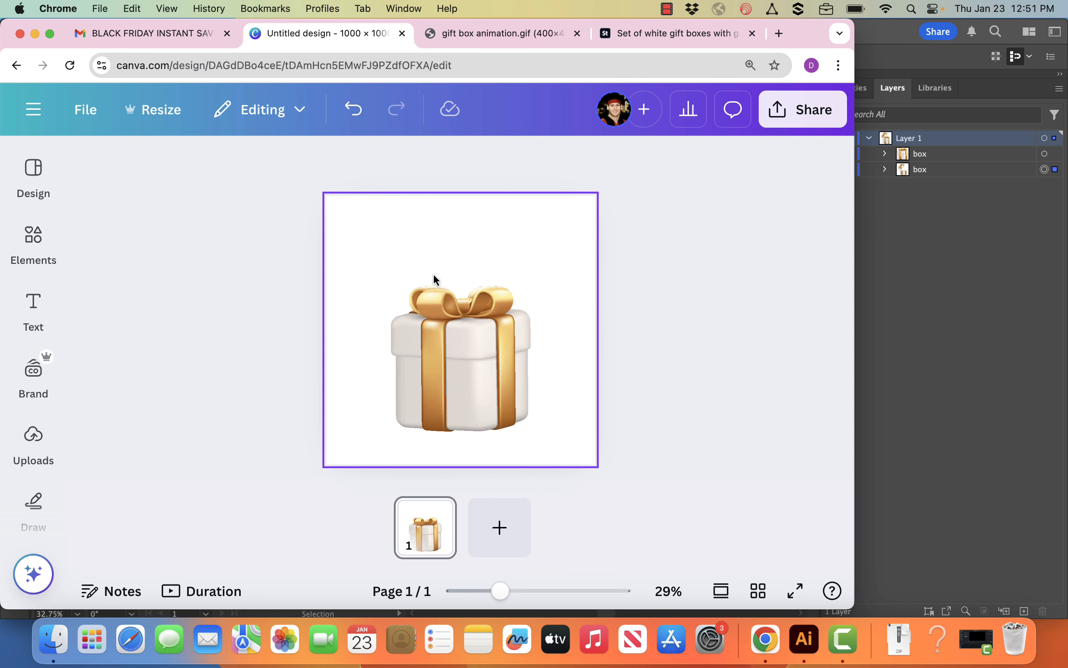
{"action": "left_click", "coordinate": [516, 536]}
{"action": "key", "text": "super+v"}
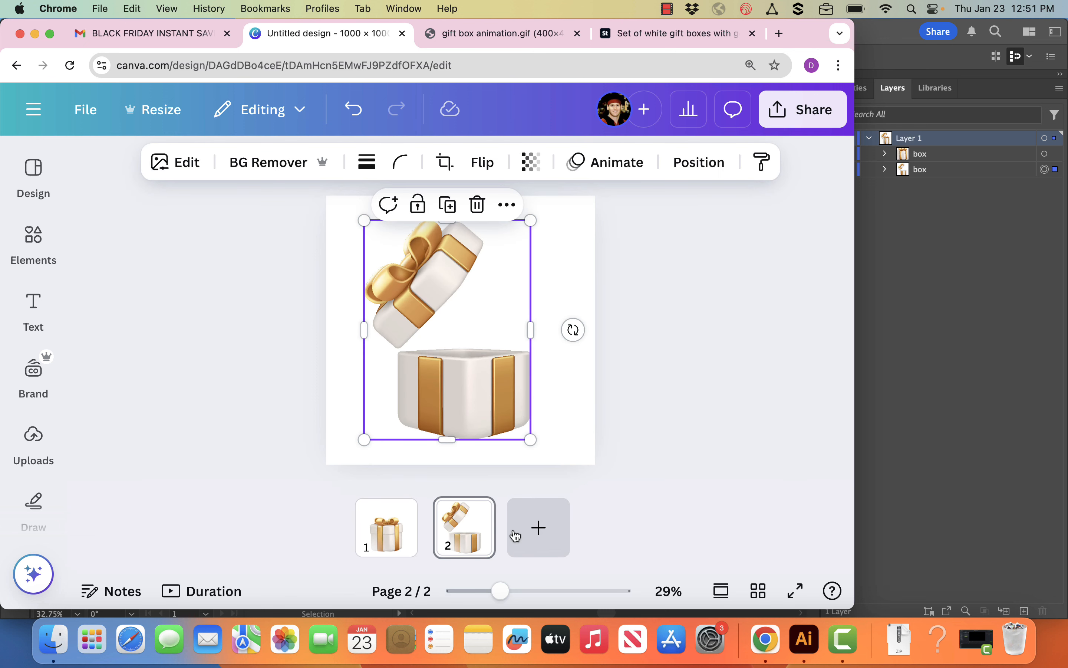
{"action": "left_click", "coordinate": [700, 288]}
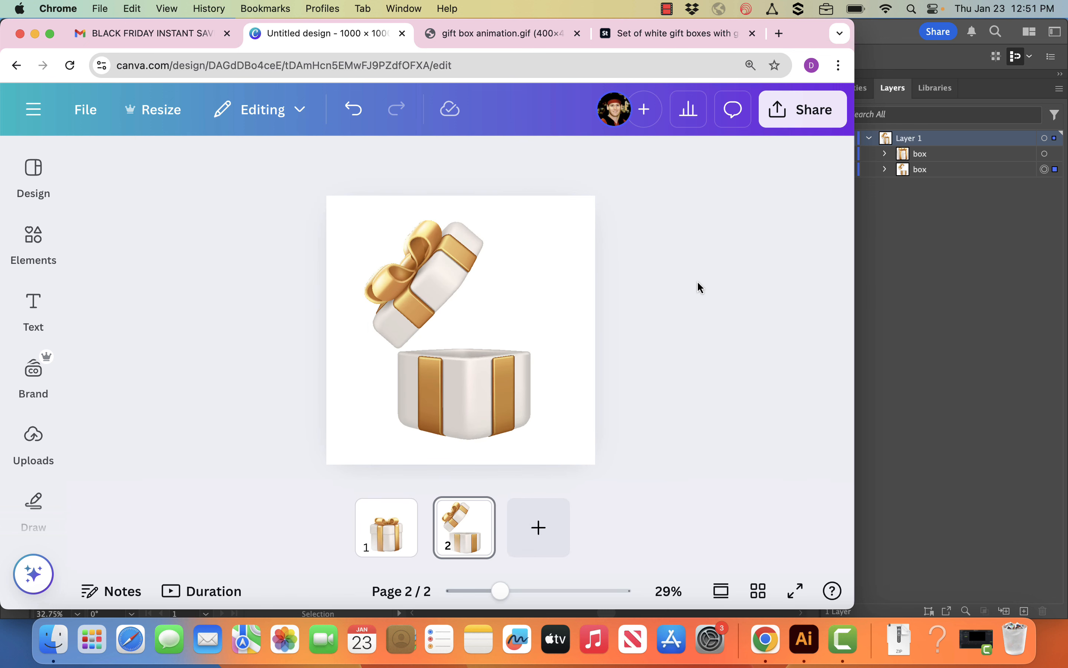
Step: Show the page durations on a timeline, shorten the closed box page to 1.5 seconds and play the animation
{"action": "left_click", "coordinate": [211, 592]}
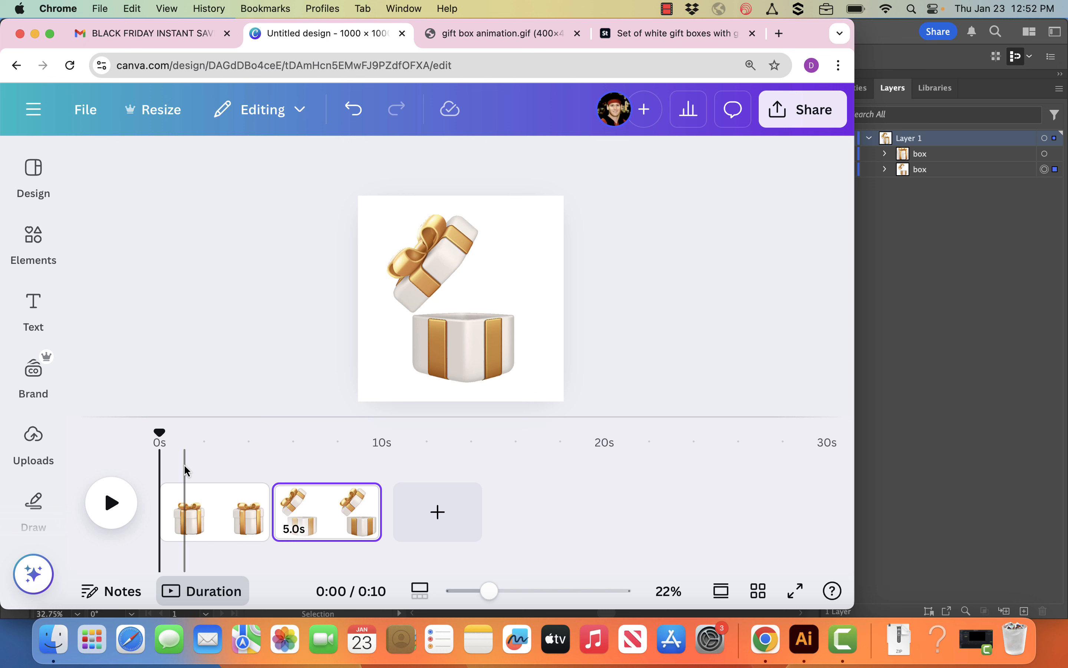
{"action": "left_click_drag", "start_coordinate": [162, 503], "coordinate": [239, 502]}
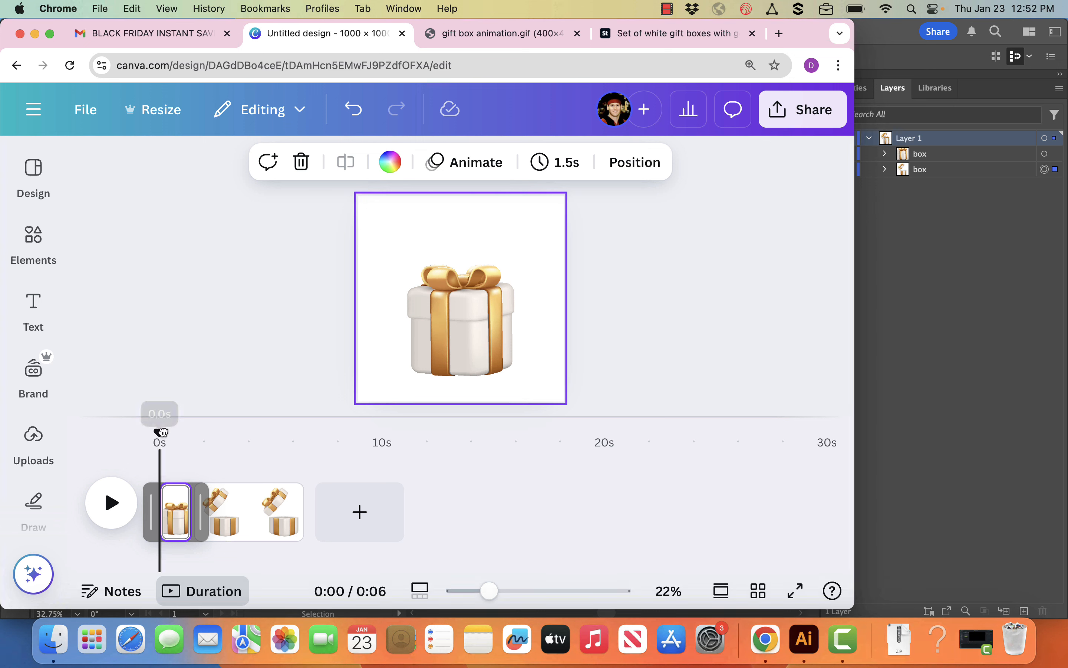
{"action": "key", "text": "space"}
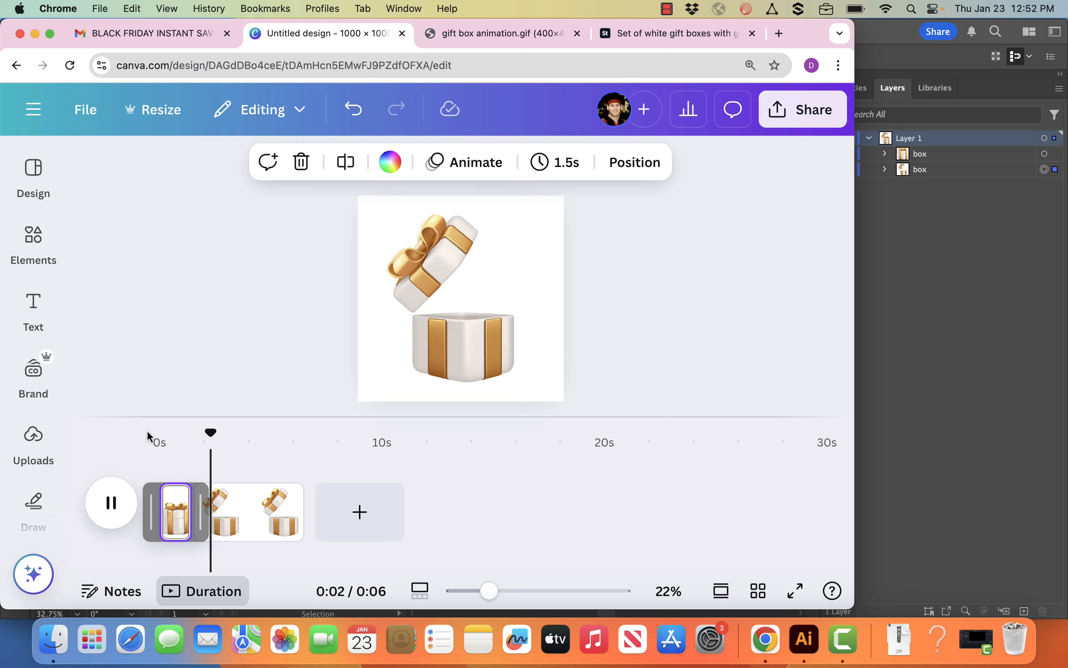
Step: Stop the playback and compare the closed box page with the open box page on the timeline
{"action": "key", "text": "space"}
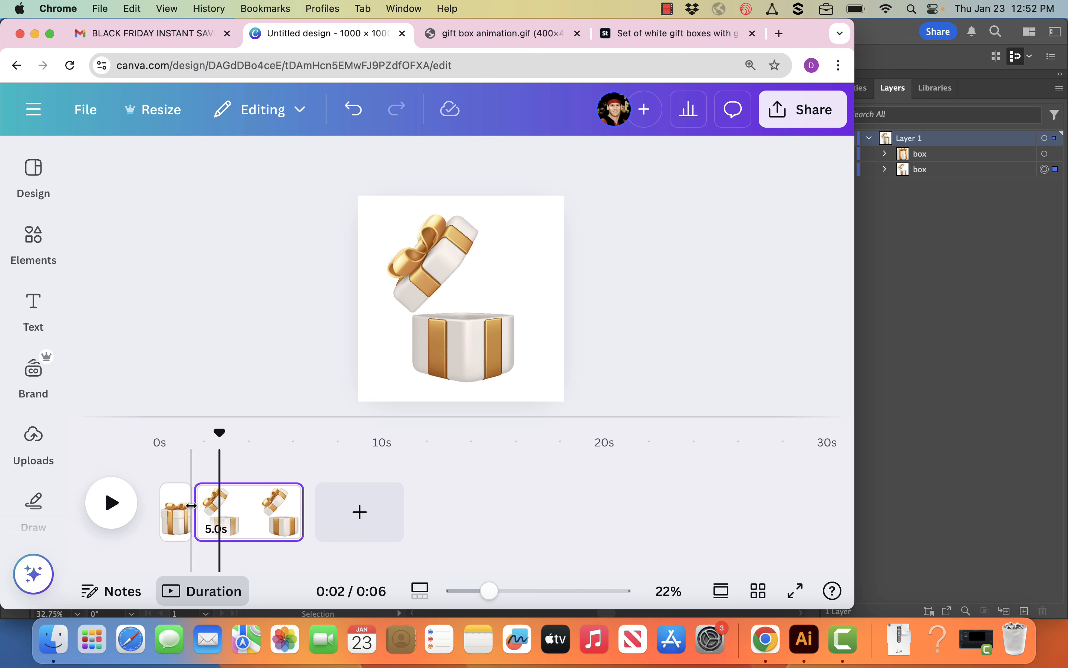
{"action": "left_click", "coordinate": [195, 462]}
{"action": "left_click", "coordinate": [183, 515]}
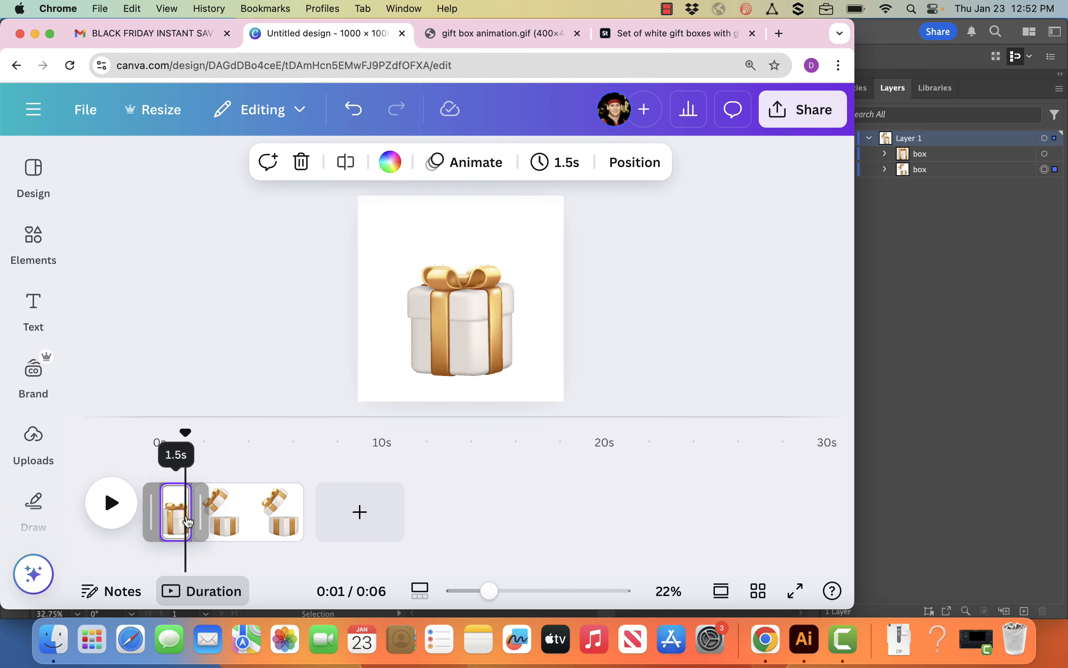
{"action": "left_click", "coordinate": [215, 516]}
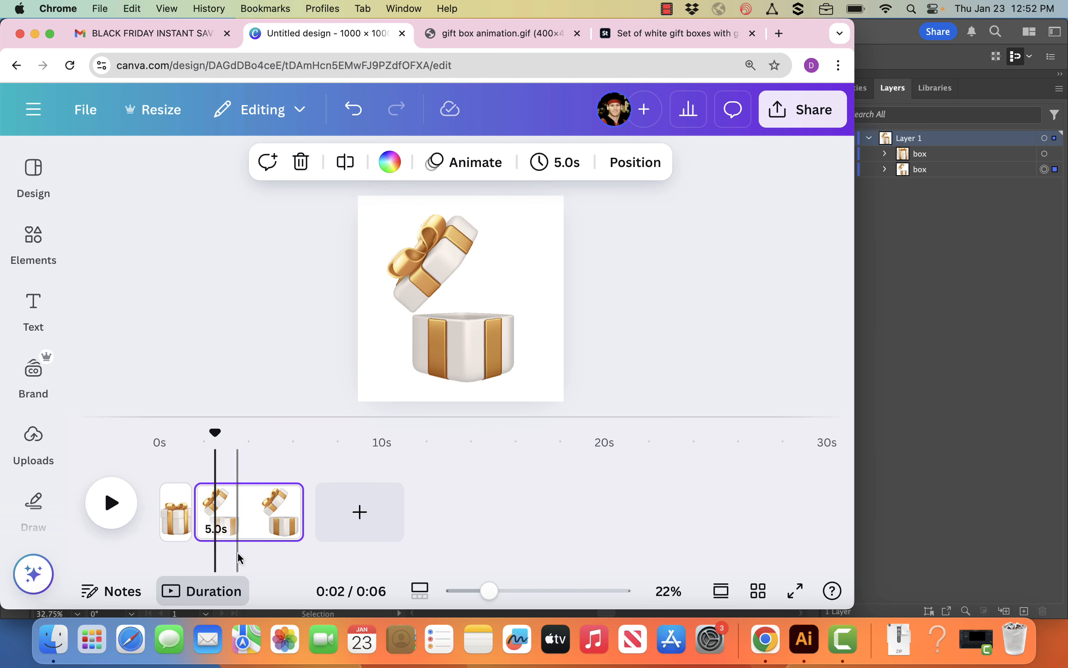
{"action": "left_click", "coordinate": [183, 527]}
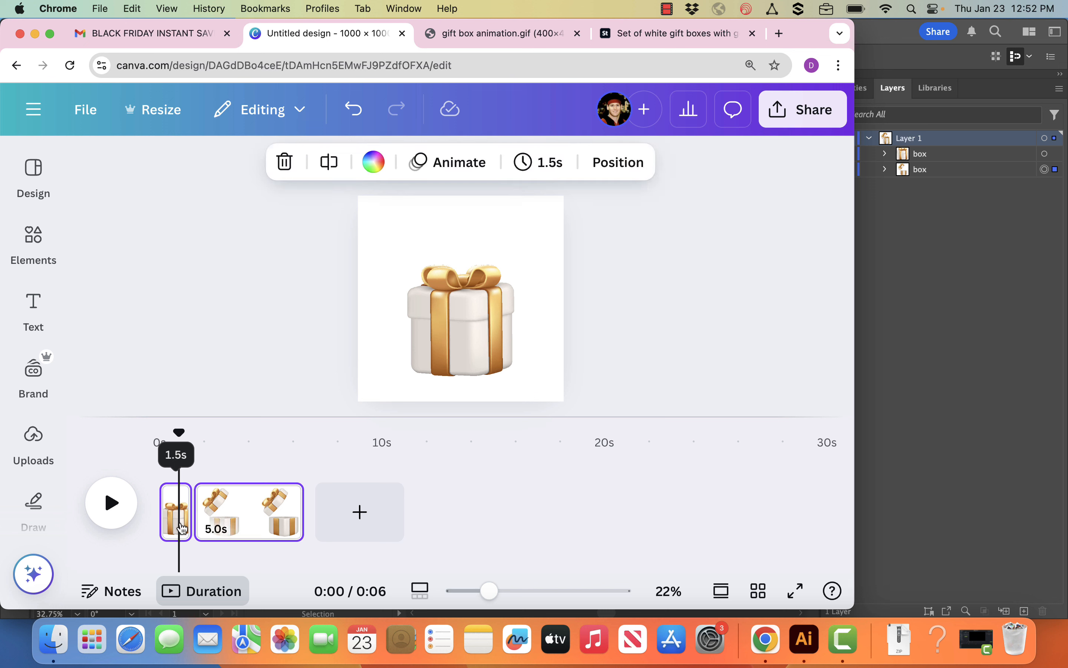
{"action": "left_click", "coordinate": [193, 515]}
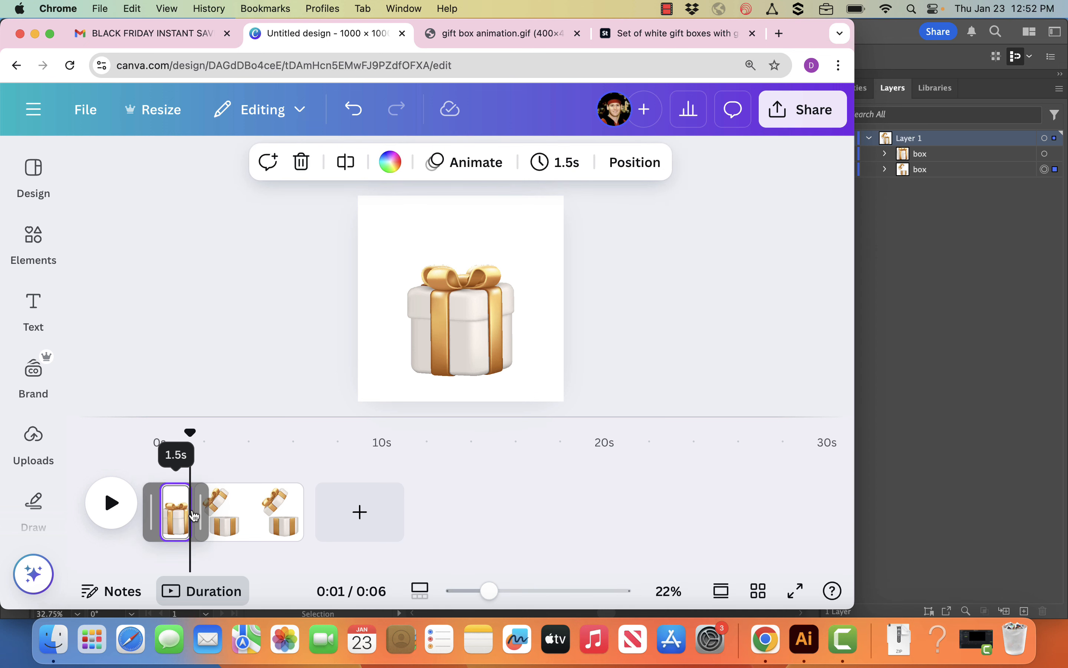
{"action": "left_click", "coordinate": [256, 462]}
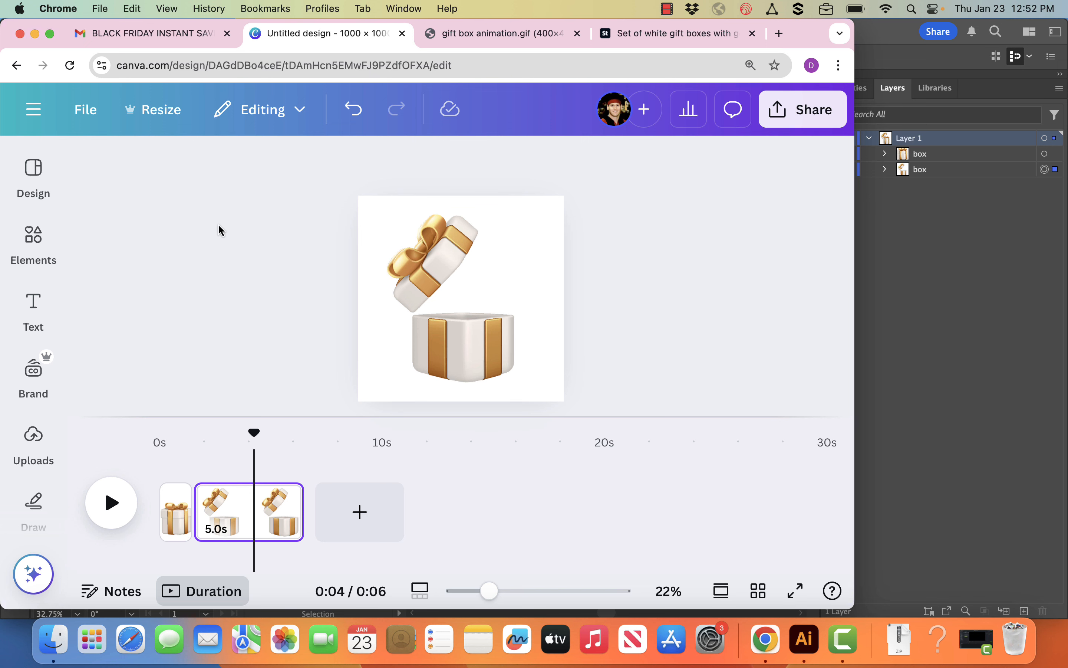
Step: Search the elements library for "confetti" and refine the search to "gold confetti animation"
{"action": "left_click", "coordinate": [33, 170]}
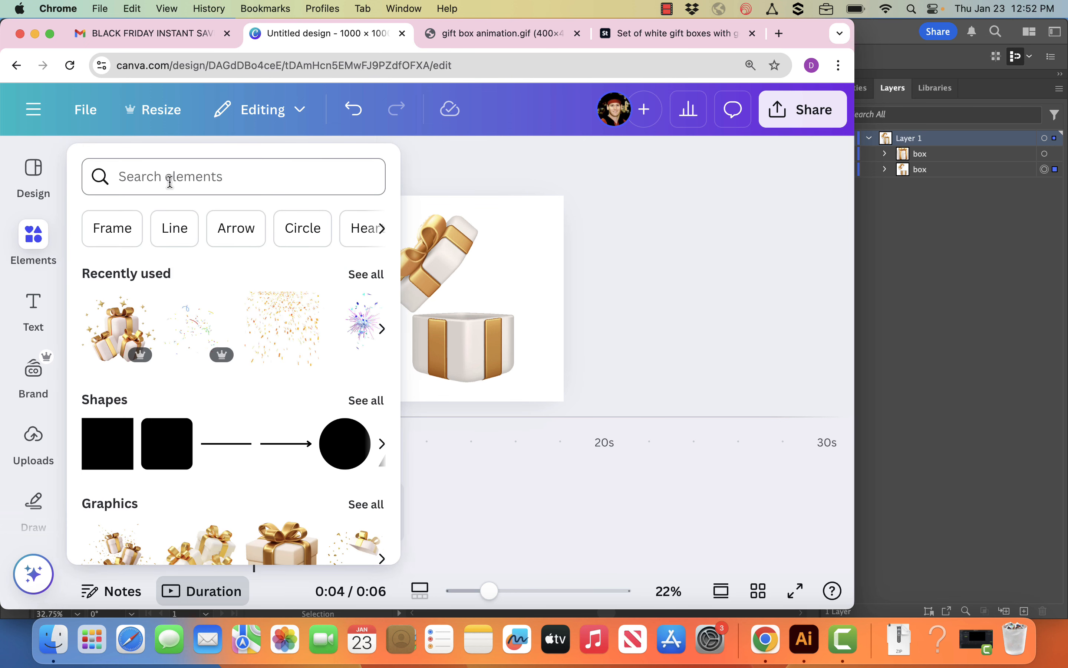
{"action": "left_click", "coordinate": [172, 181]}
{"action": "type", "text": "confetti"}
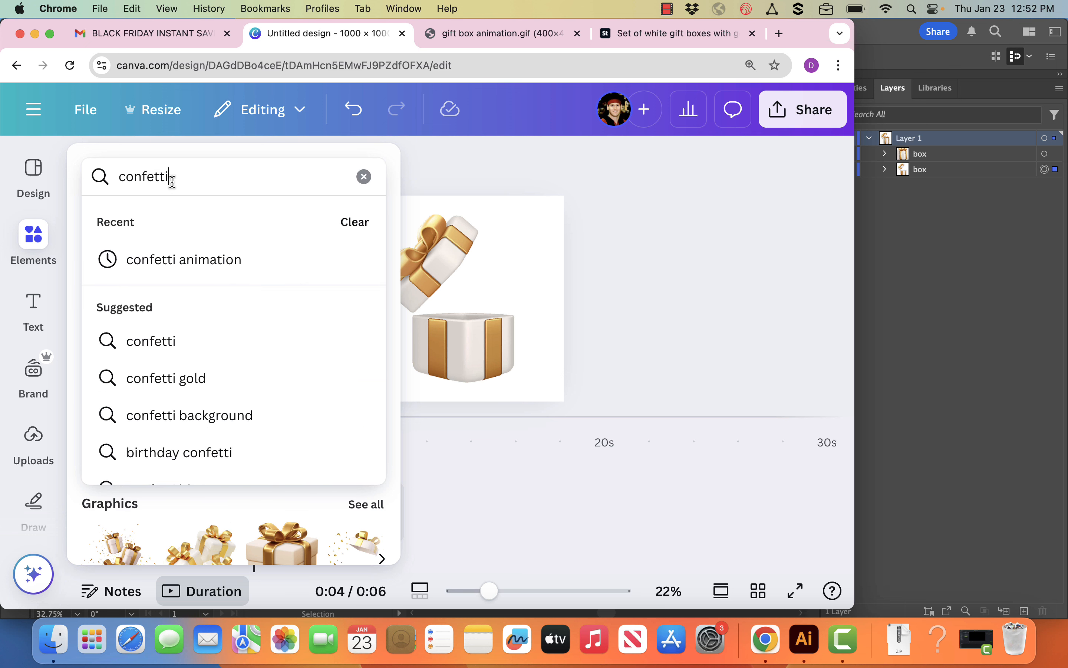
{"action": "key", "text": "Return"}
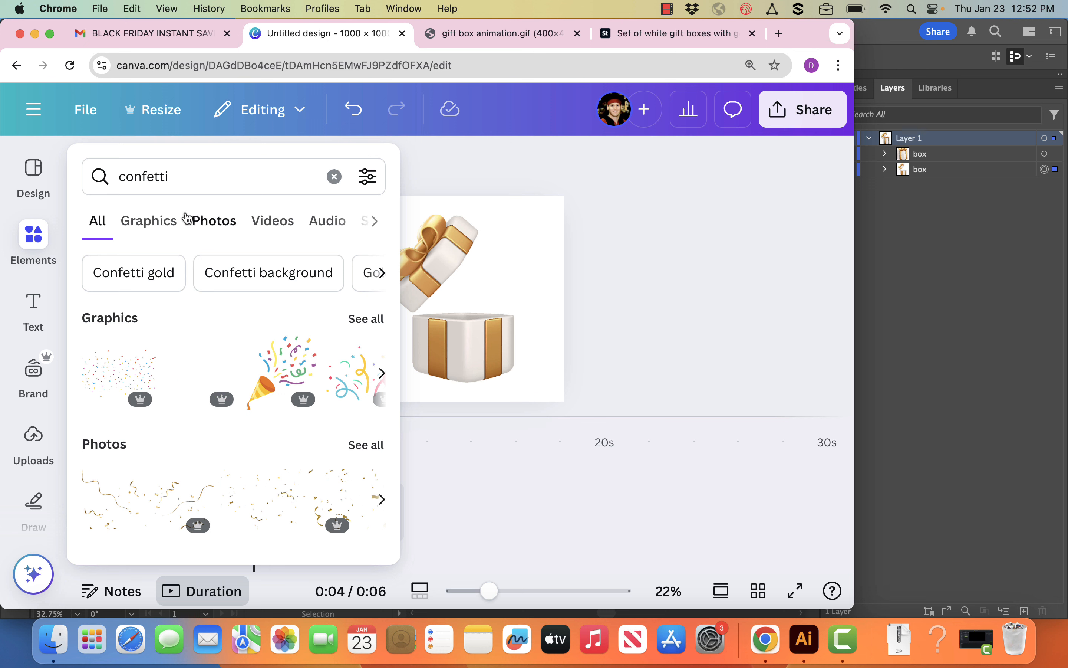
{"action": "left_click", "coordinate": [187, 175]}
{"action": "type", "text": "gol"}
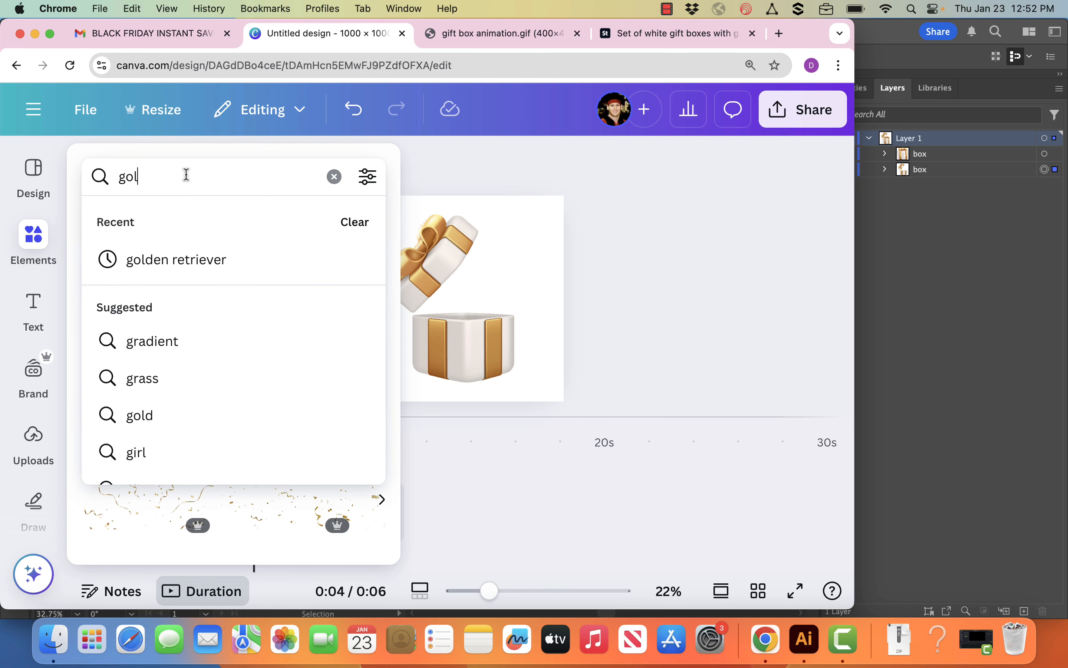
{"action": "type", "text": "d confetti a"}
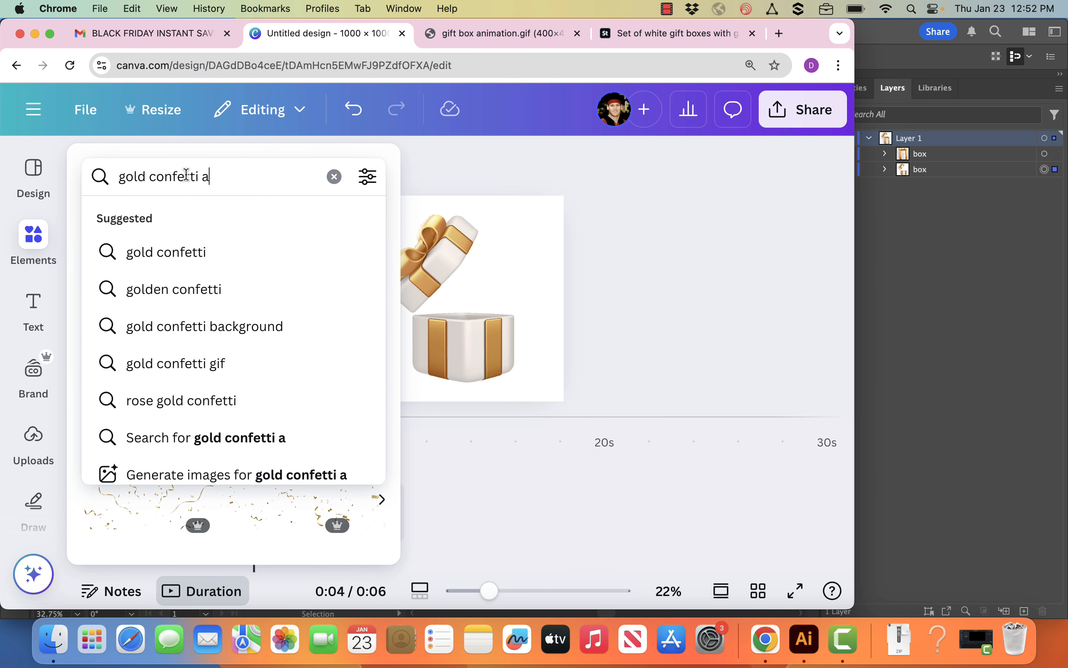
{"action": "type", "text": "nimation"}
{"action": "key", "text": "Return"}
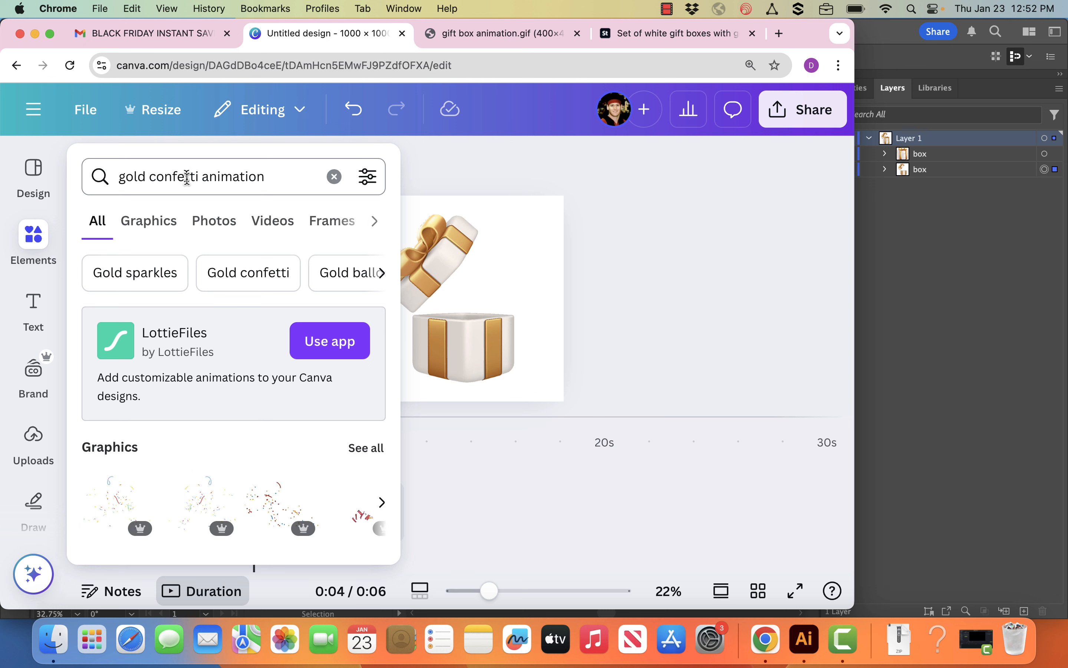
Step: Browse the animated confetti graphics and place a multicoloured confetti burst on the open box page
{"action": "scroll", "coordinate": [207, 428], "scroll_direction": "down", "scroll_amount": 4}
{"action": "mouse_move", "coordinate": [212, 441]}
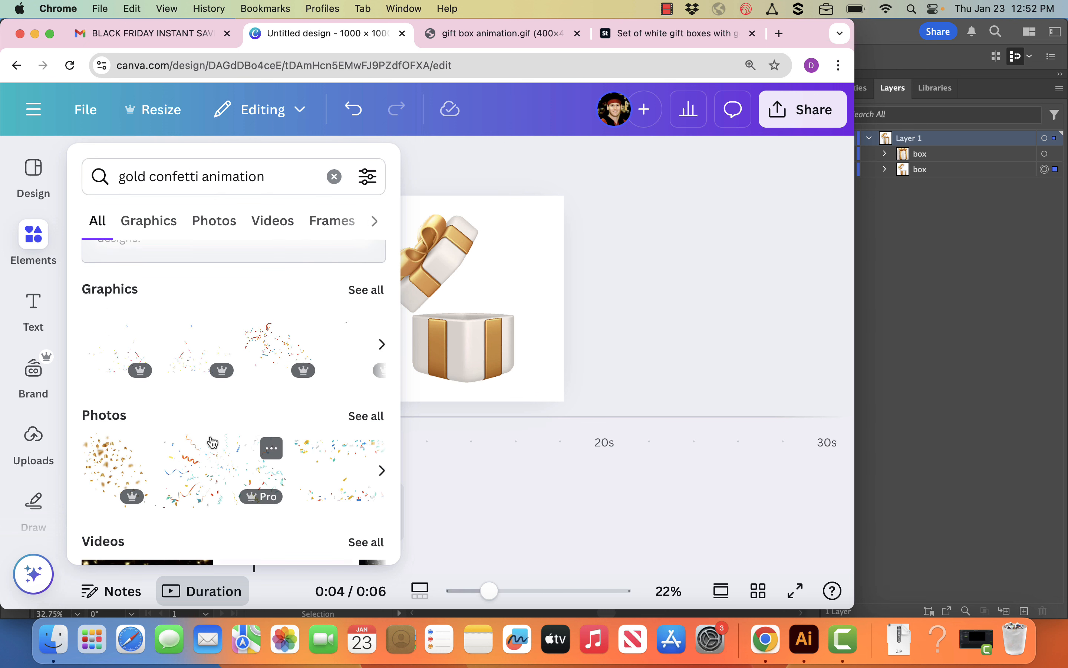
{"action": "scroll", "coordinate": [212, 442], "scroll_direction": "down", "scroll_amount": 1}
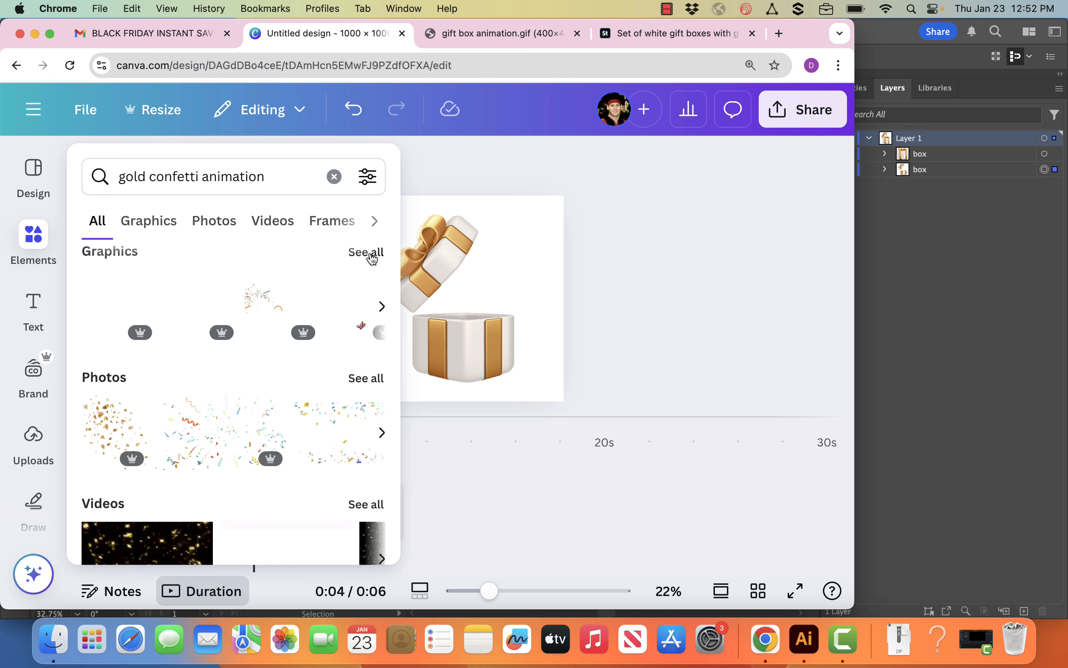
{"action": "left_click", "coordinate": [383, 307]}
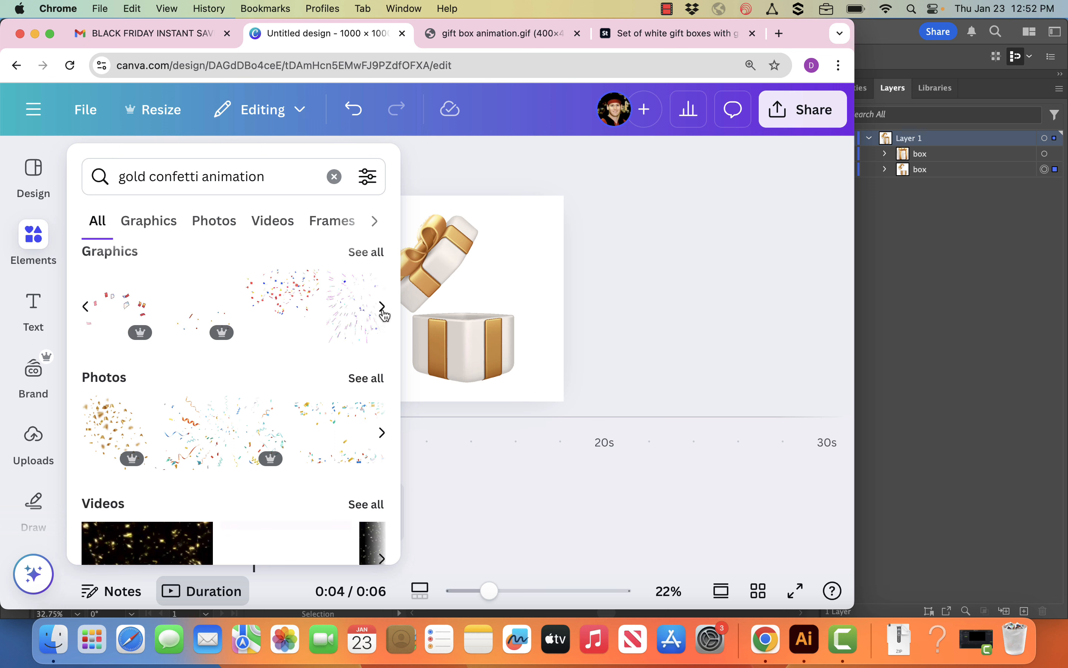
{"action": "left_click", "coordinate": [86, 307]}
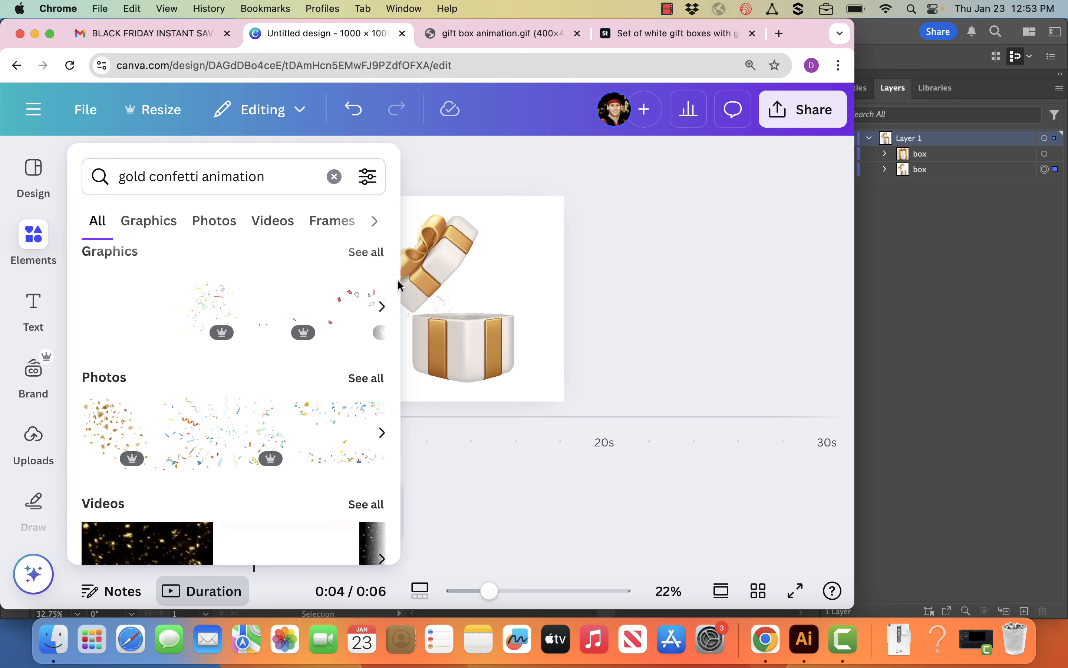
{"action": "left_click_drag", "start_coordinate": [399, 285], "coordinate": [504, 226]}
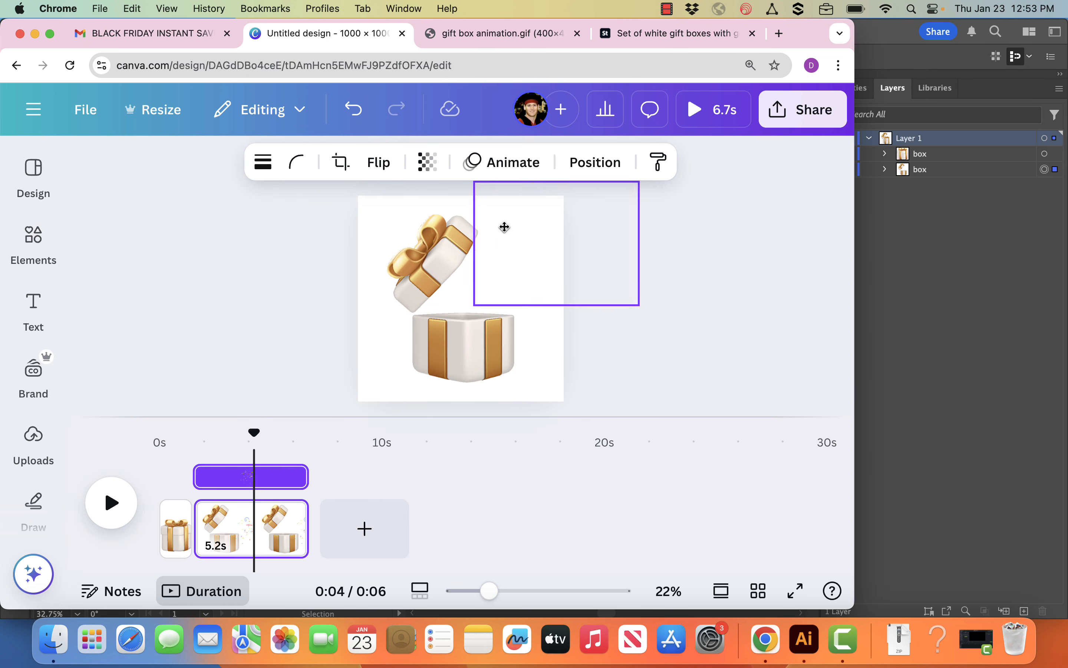
Step: Shrink the confetti burst, rotate it clockwise and move it so it shoots out of the open box
{"action": "left_click_drag", "start_coordinate": [640, 182], "coordinate": [608, 205]}
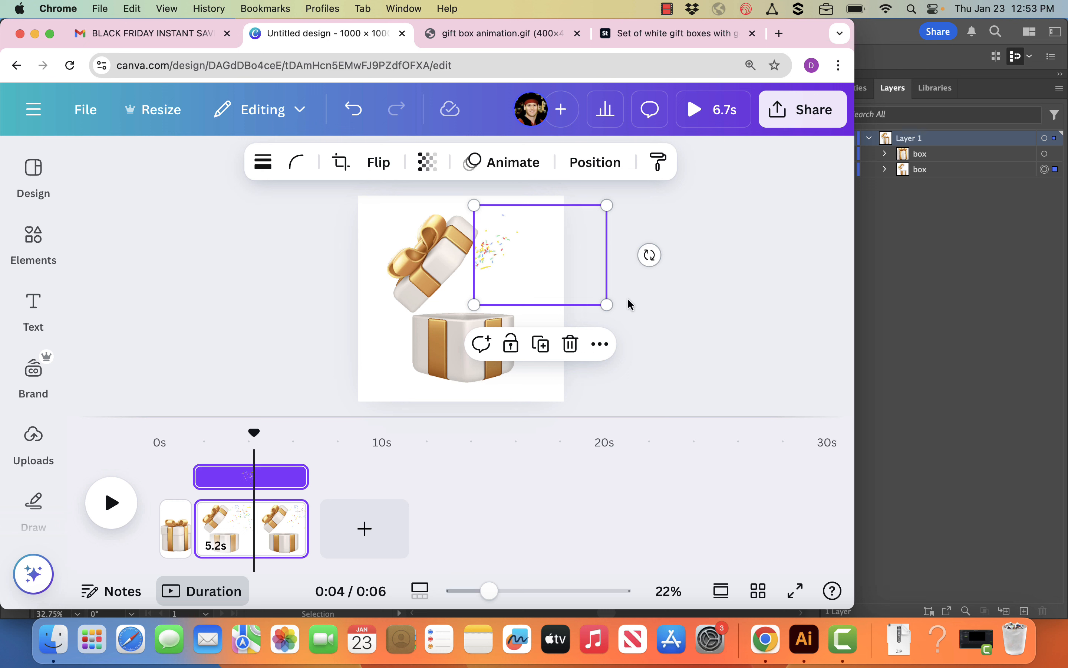
{"action": "left_click_drag", "start_coordinate": [648, 255], "coordinate": [643, 304]}
{"action": "left_click_drag", "start_coordinate": [557, 281], "coordinate": [544, 341]}
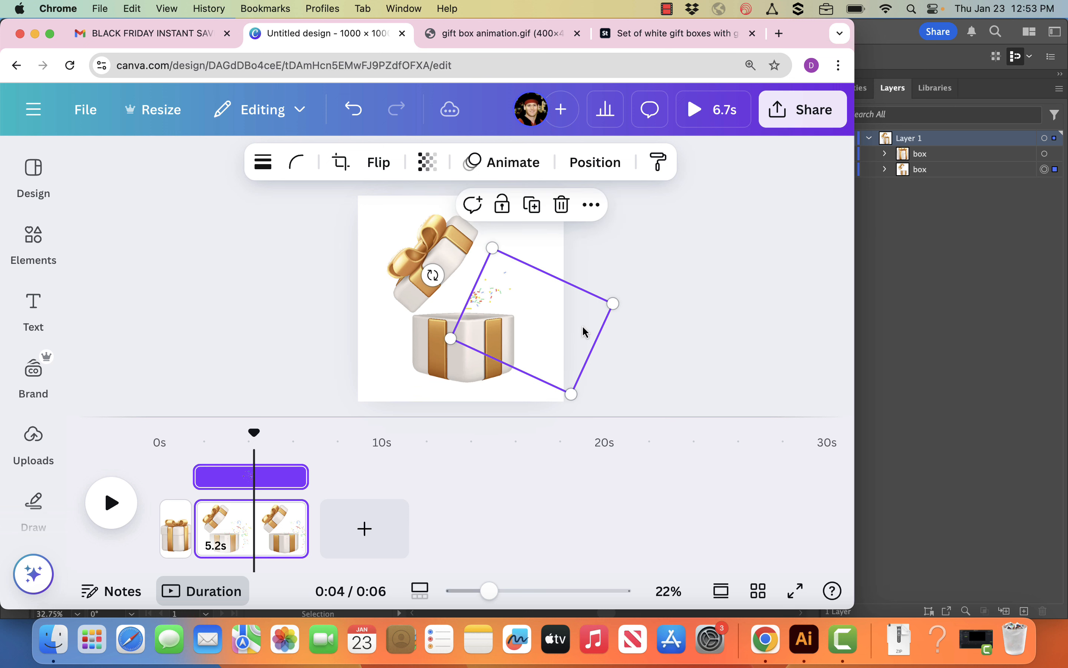
{"action": "left_click", "coordinate": [647, 254]}
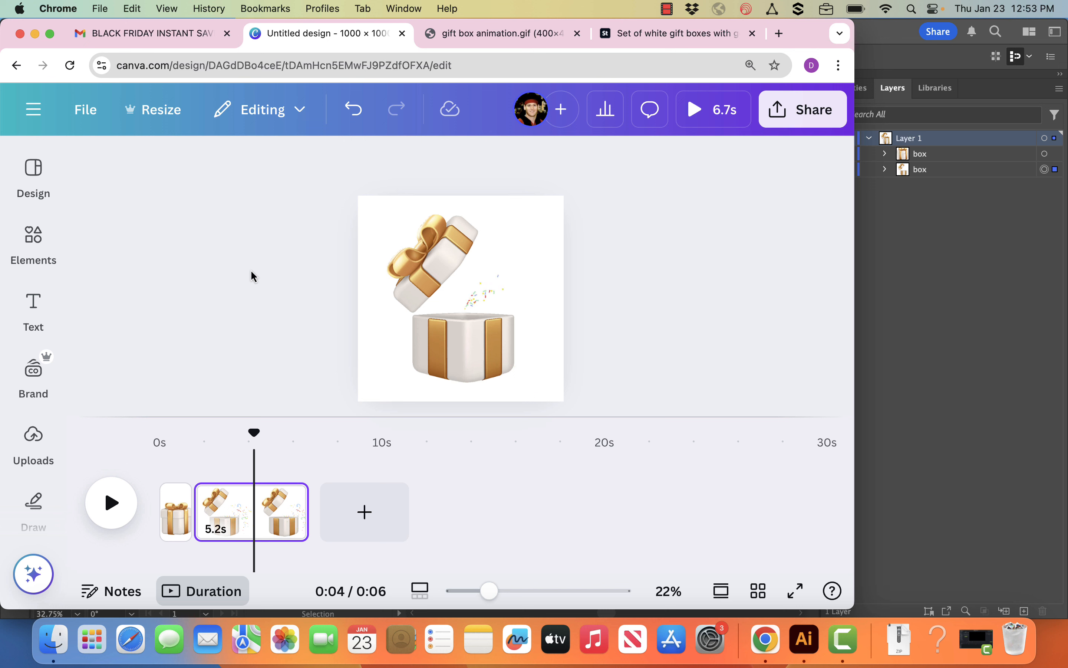
Step: Trim the beginning of the confetti clip on the timeline so it starts slightly after the open box page
{"action": "left_click", "coordinate": [246, 505]}
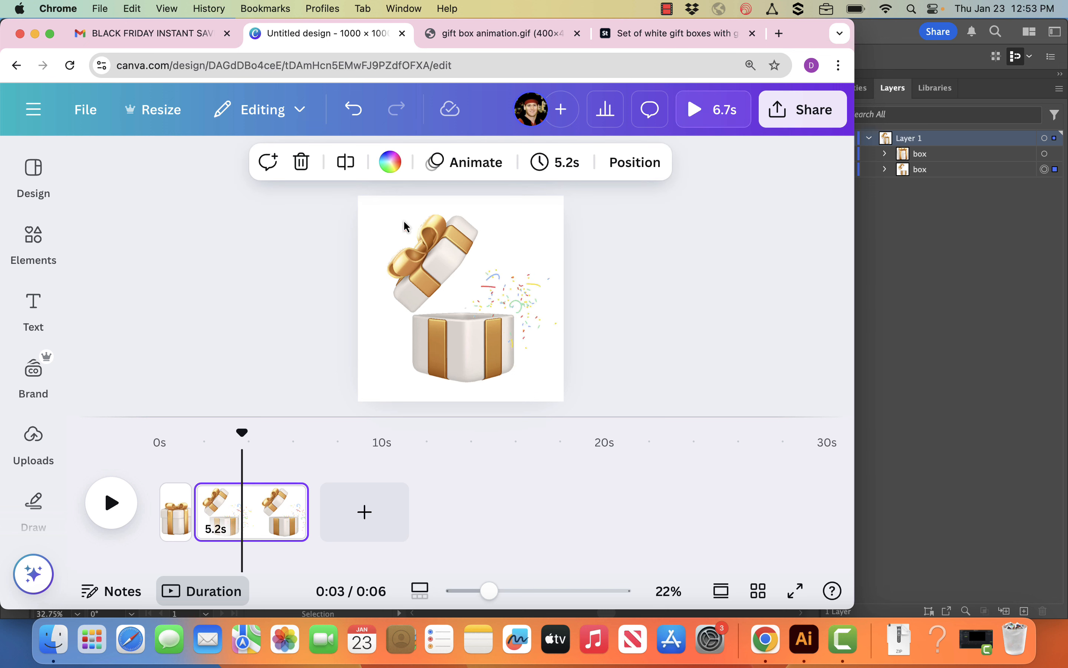
{"action": "key", "text": "super+a"}
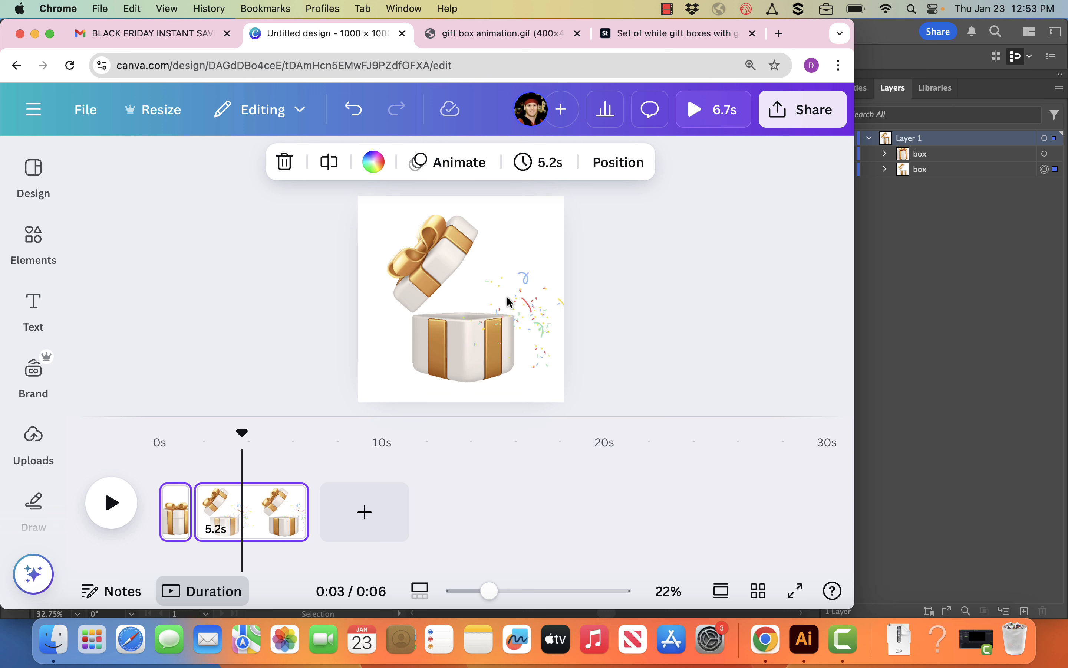
{"action": "left_click", "coordinate": [490, 275]}
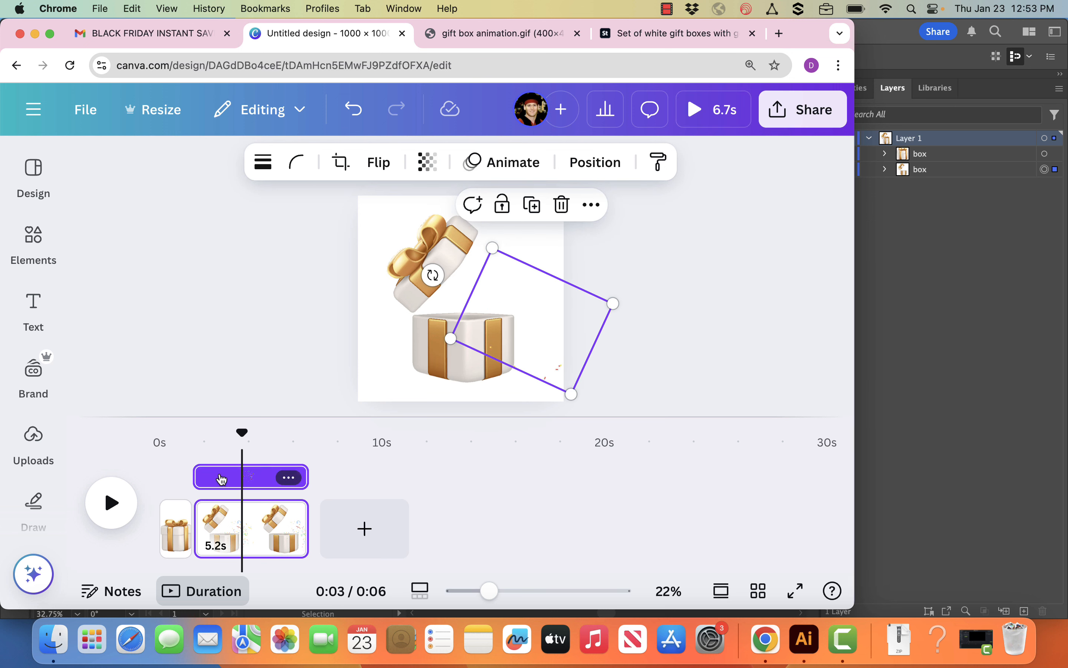
{"action": "left_click_drag", "start_coordinate": [197, 477], "coordinate": [214, 475]}
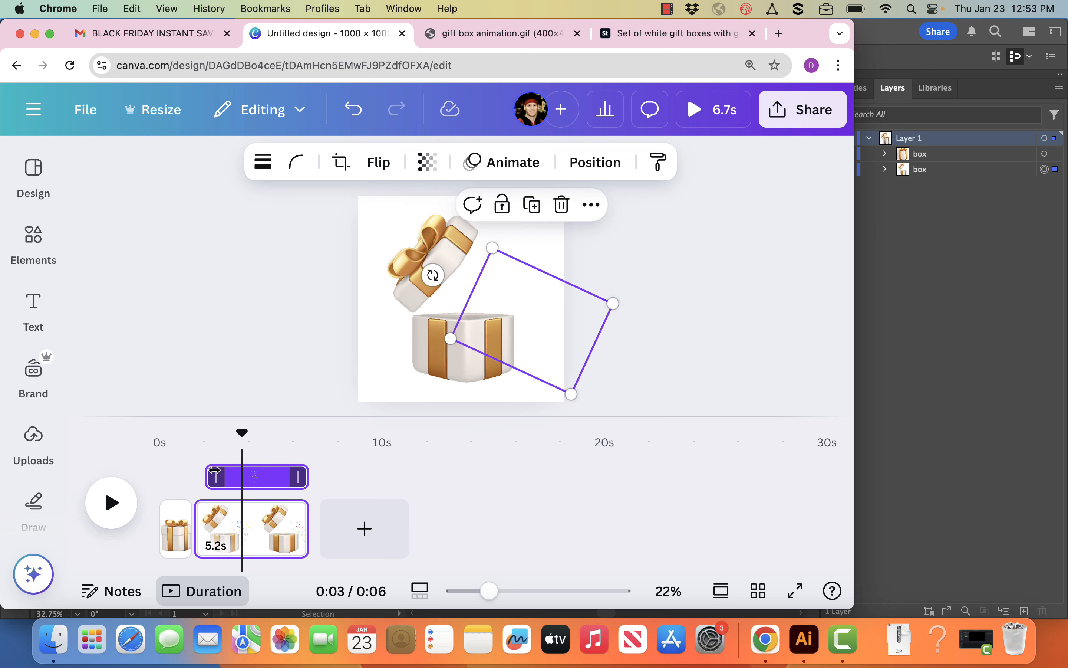
Step: Play the animation from the beginning and shorten the open box page to 3.2 seconds
{"action": "left_click", "coordinate": [207, 401]}
{"action": "left_click_drag", "start_coordinate": [241, 434], "coordinate": [140, 446]}
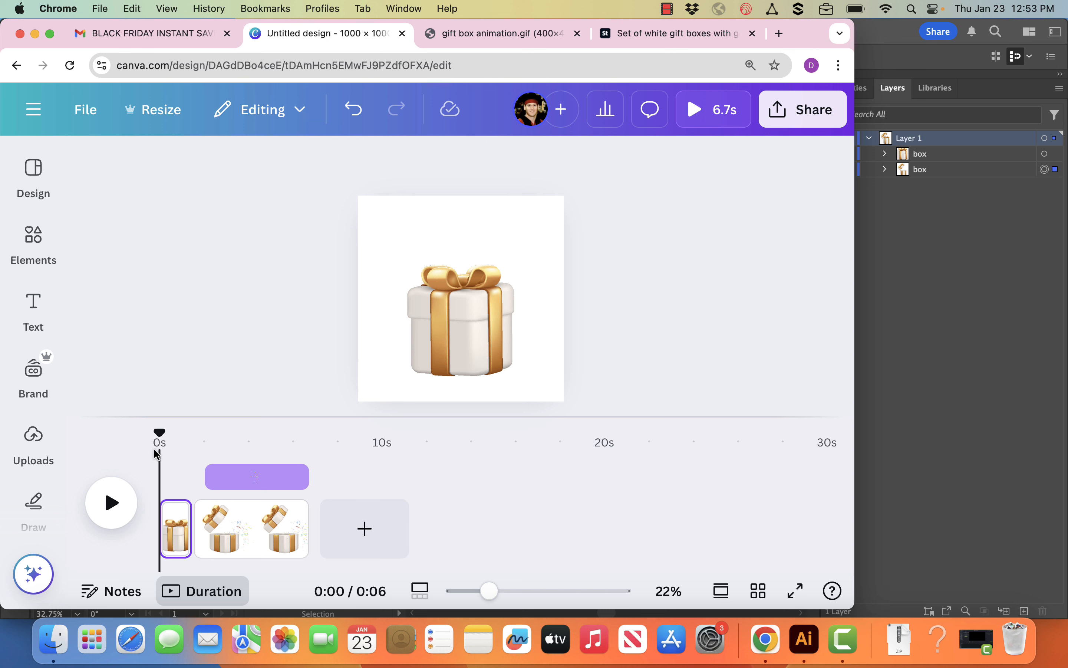
{"action": "key", "text": "space"}
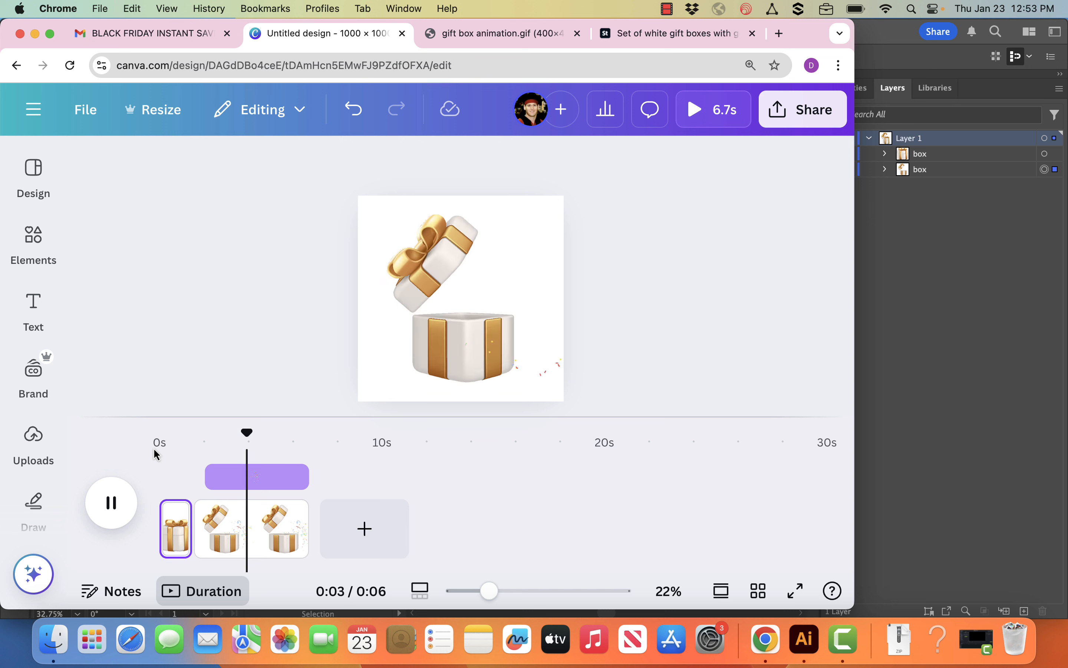
{"action": "key", "text": "space"}
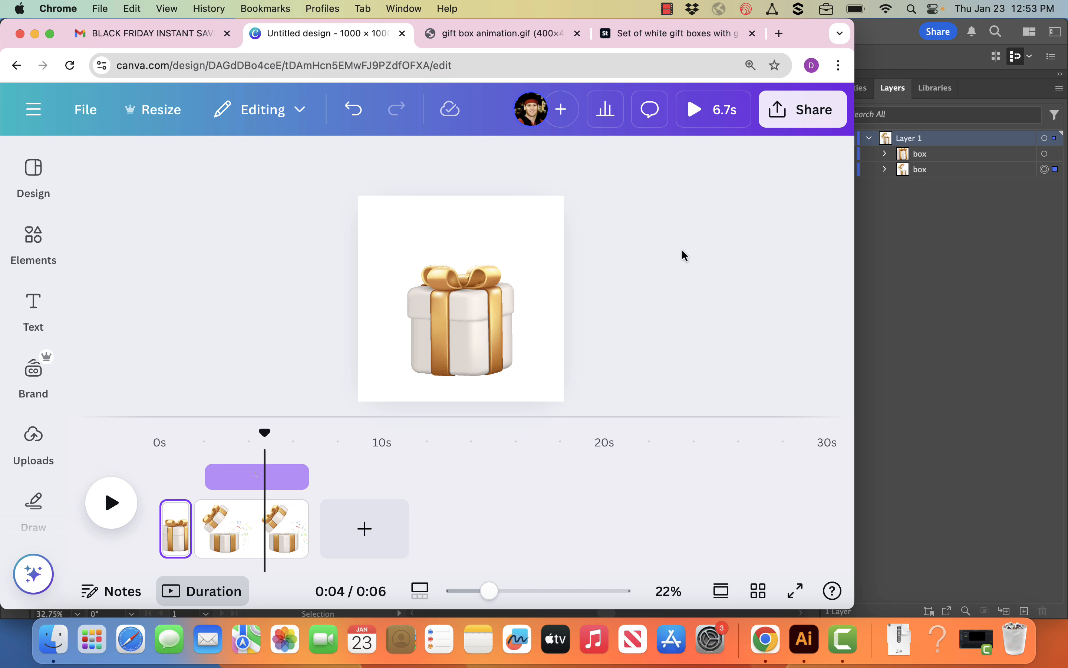
{"action": "left_click_drag", "start_coordinate": [309, 525], "coordinate": [262, 518]}
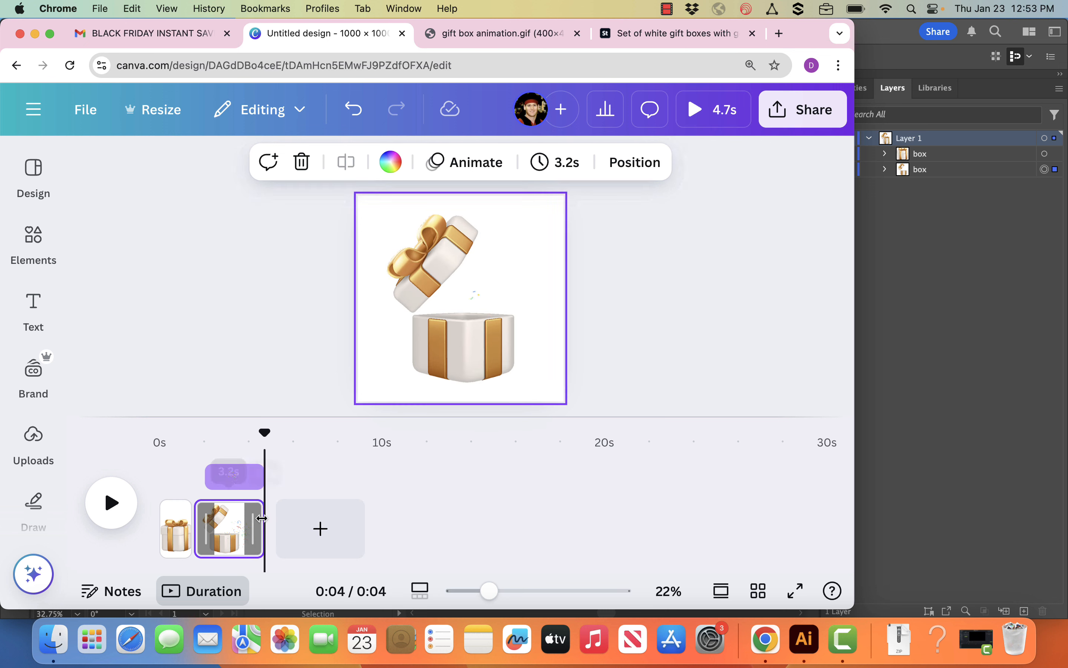
{"action": "left_click", "coordinate": [713, 272]}
Step: Download the design as a GIF at size 0.4 (400 × 400 px)
{"action": "left_click", "coordinate": [804, 116]}
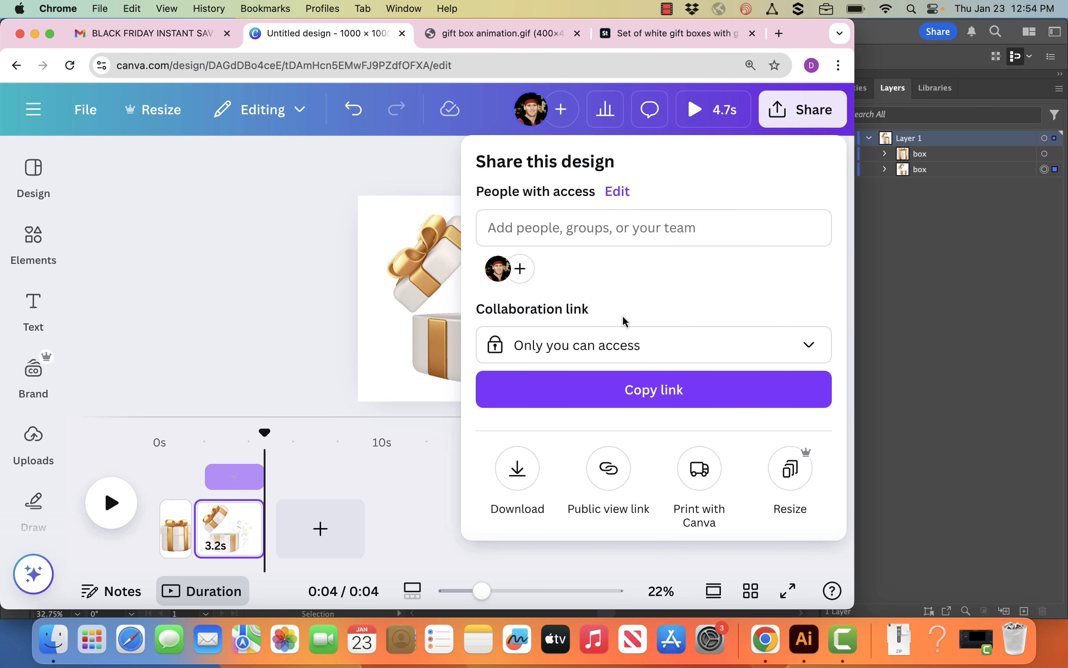
{"action": "left_click", "coordinate": [525, 466]}
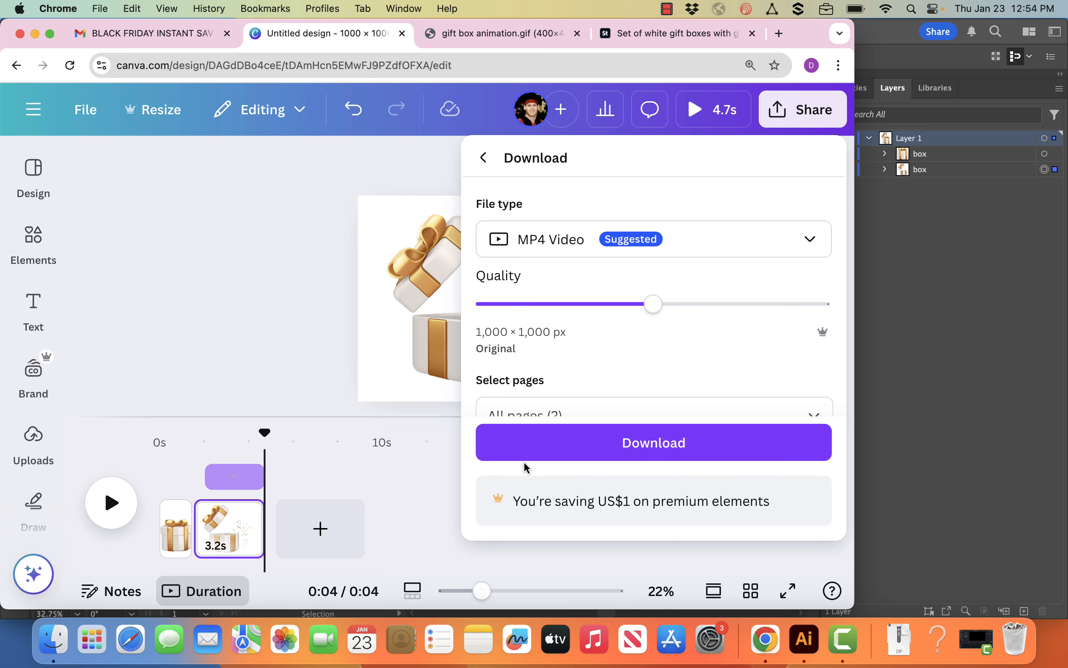
{"action": "left_click", "coordinate": [580, 249]}
{"action": "scroll", "coordinate": [552, 466], "scroll_direction": "down", "scroll_amount": 2}
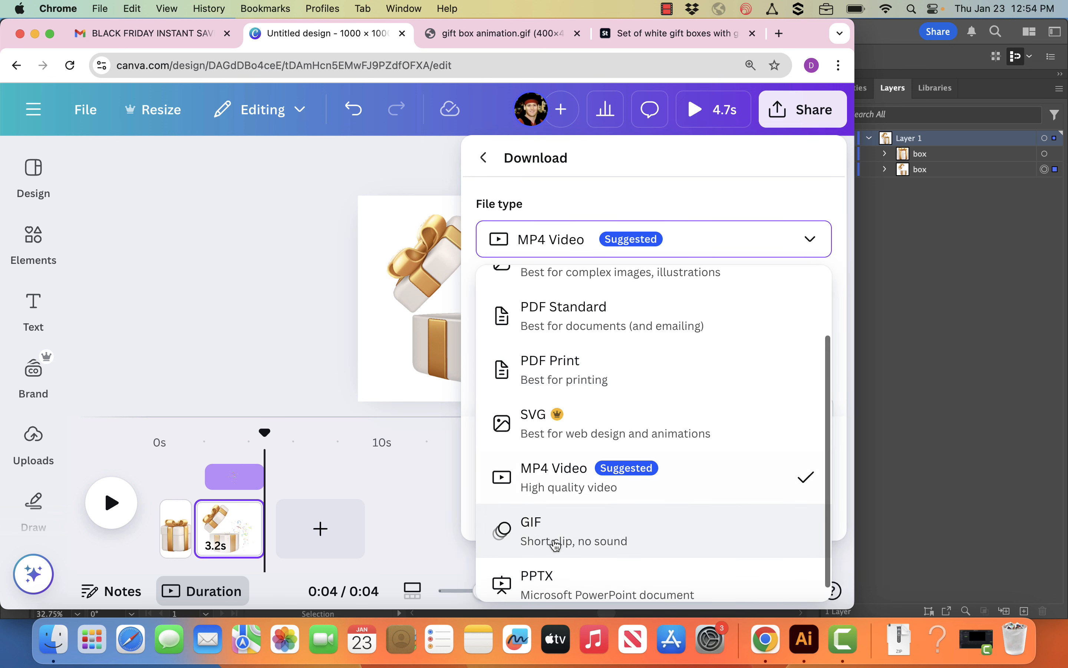
{"action": "left_click", "coordinate": [555, 545]}
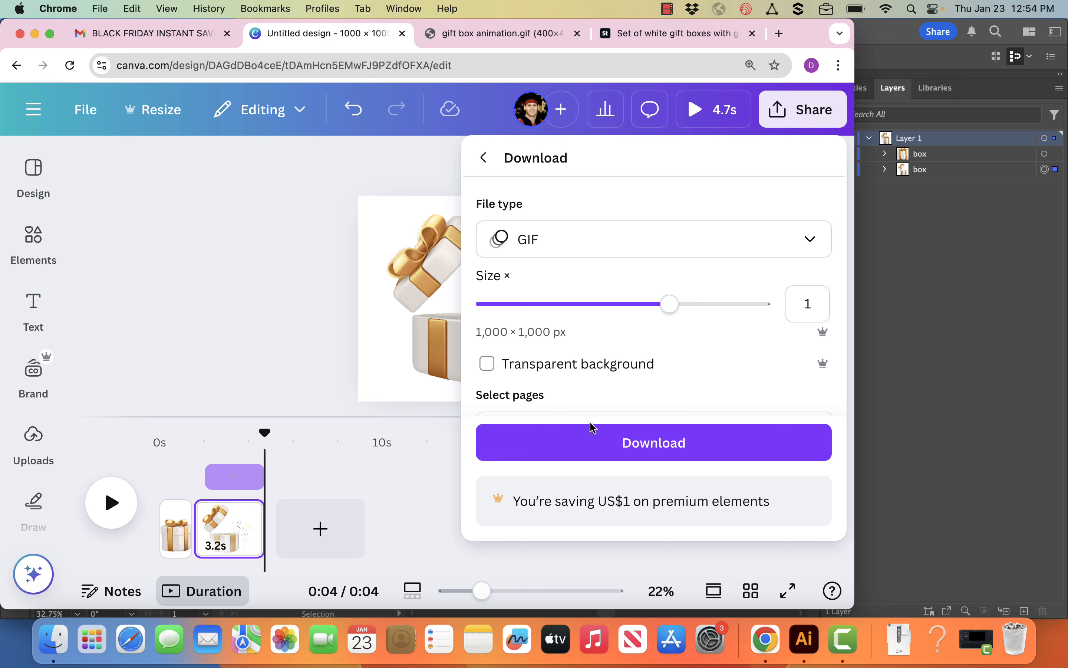
{"action": "left_click_drag", "start_coordinate": [674, 307], "coordinate": [550, 315]}
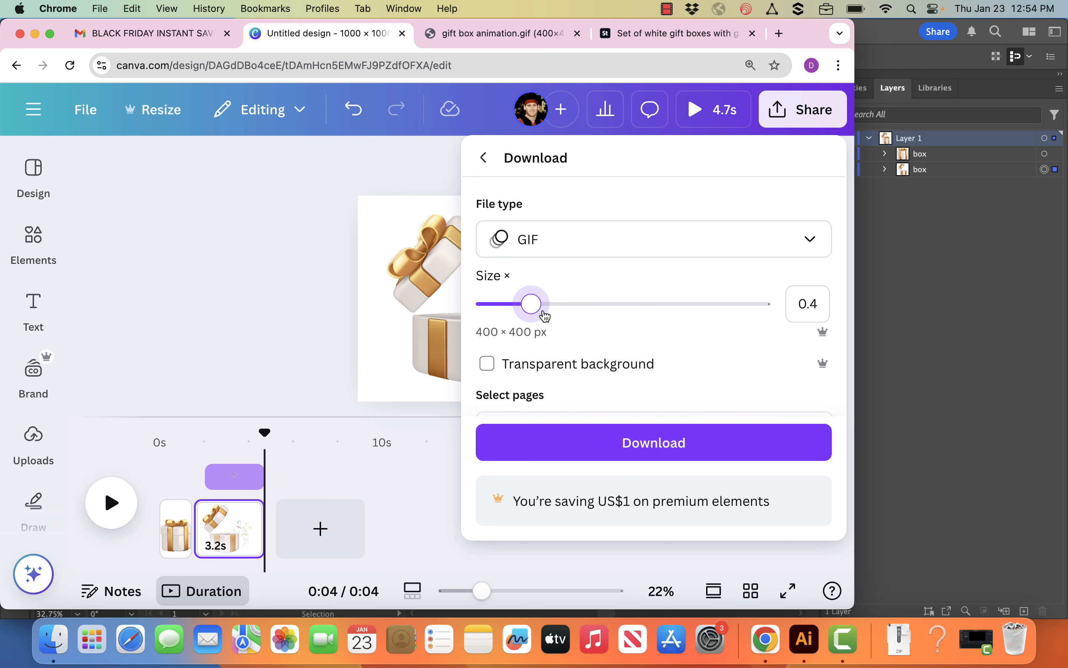
{"action": "left_click", "coordinate": [603, 458]}
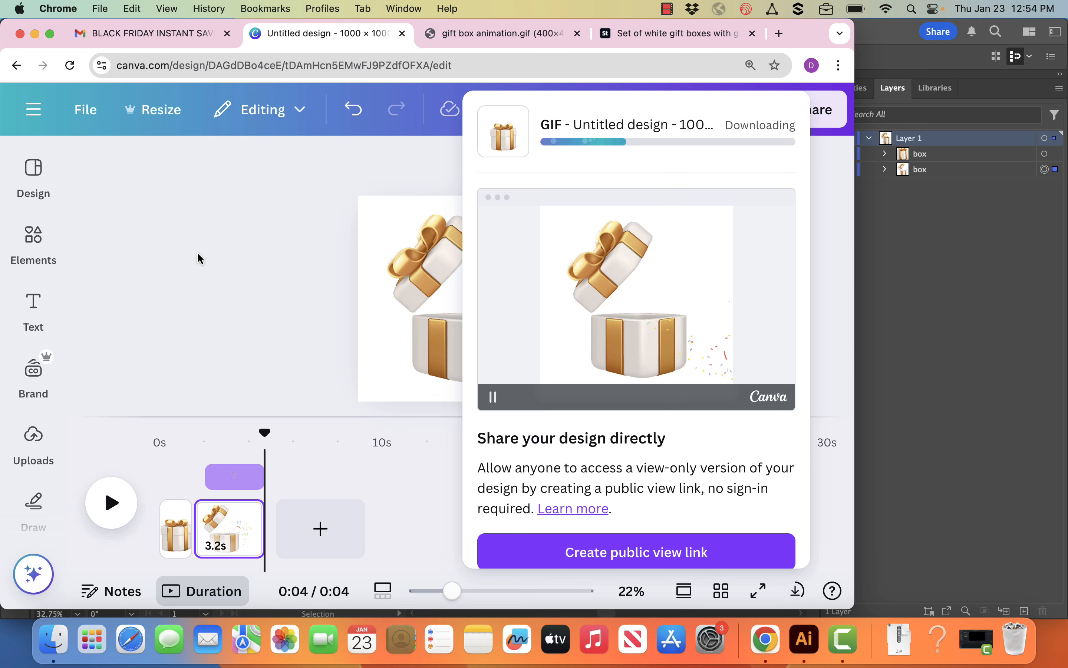
Step: Return to the Canva design and minimize the Illustrator window to uncover the desktop
{"action": "left_click", "coordinate": [665, 39]}
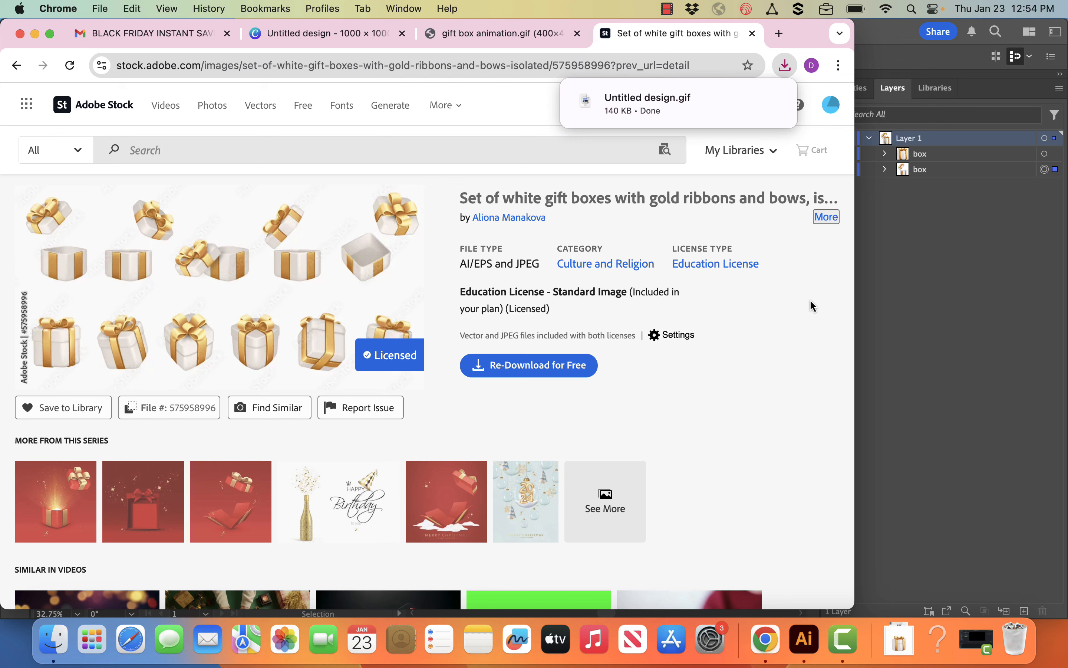
{"action": "left_click", "coordinate": [337, 34]}
{"action": "left_click", "coordinate": [881, 27]}
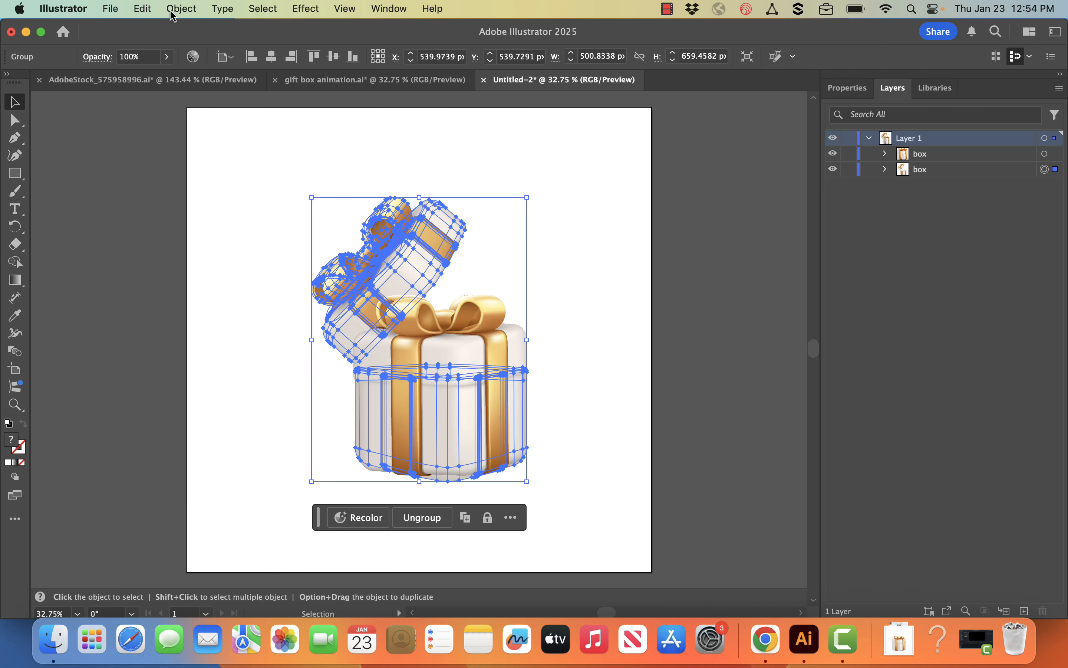
{"action": "left_click", "coordinate": [27, 32]}
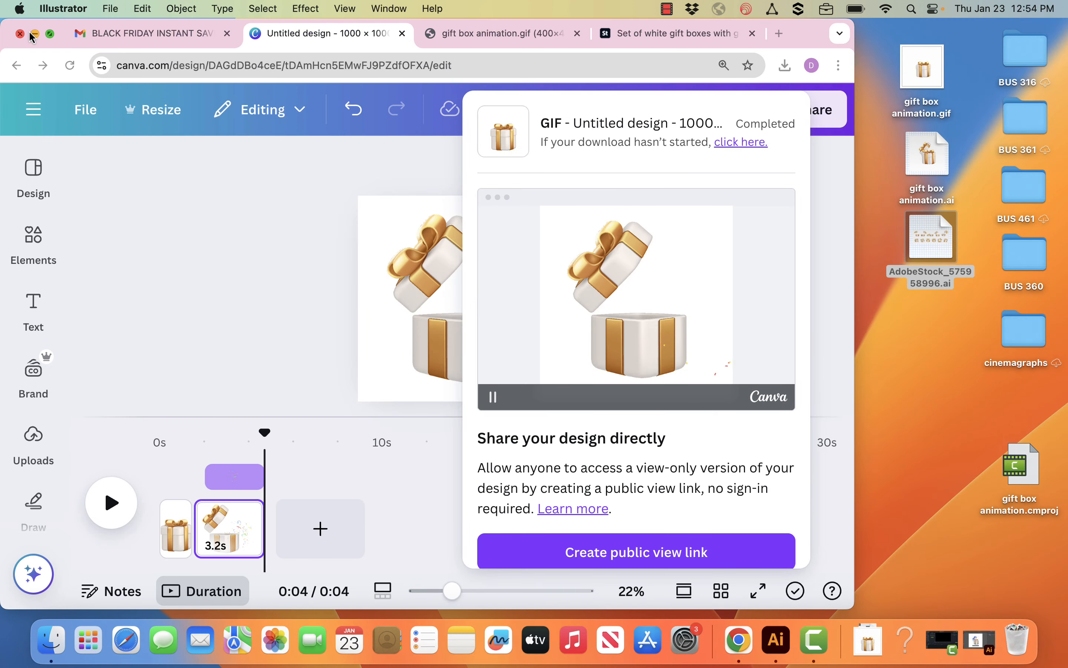
Step: Place the downloaded Untitled design.gif on the desktop and open it in Chrome to view the animation
{"action": "left_click", "coordinate": [788, 69]}
{"action": "left_click_drag", "start_coordinate": [646, 139], "coordinate": [738, 643]}
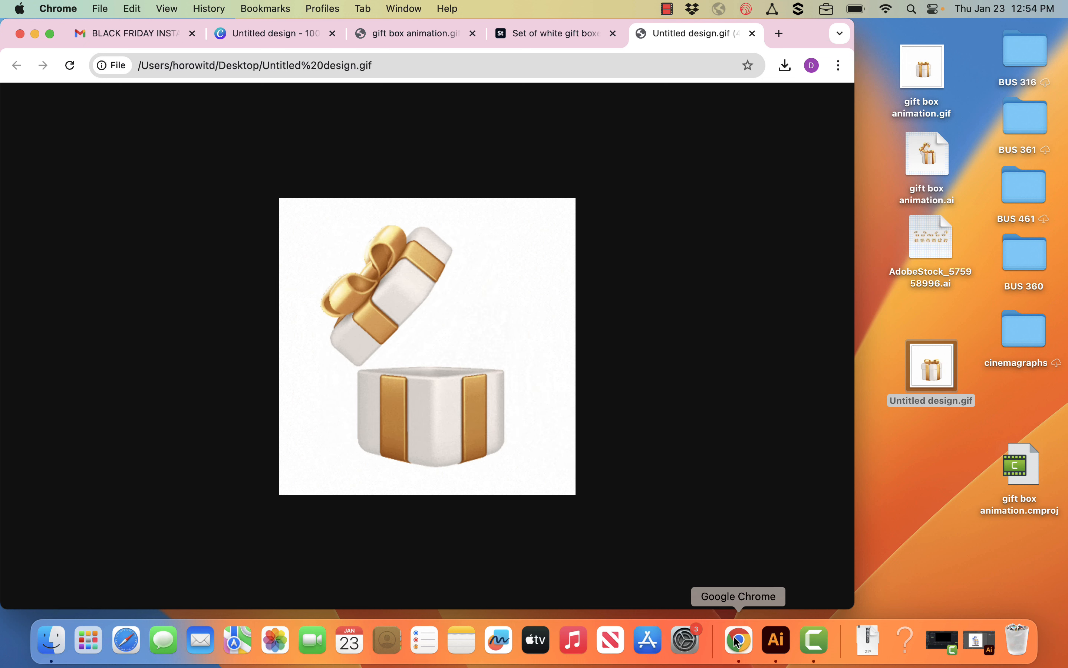
{"action": "left_click", "coordinate": [665, 8]}
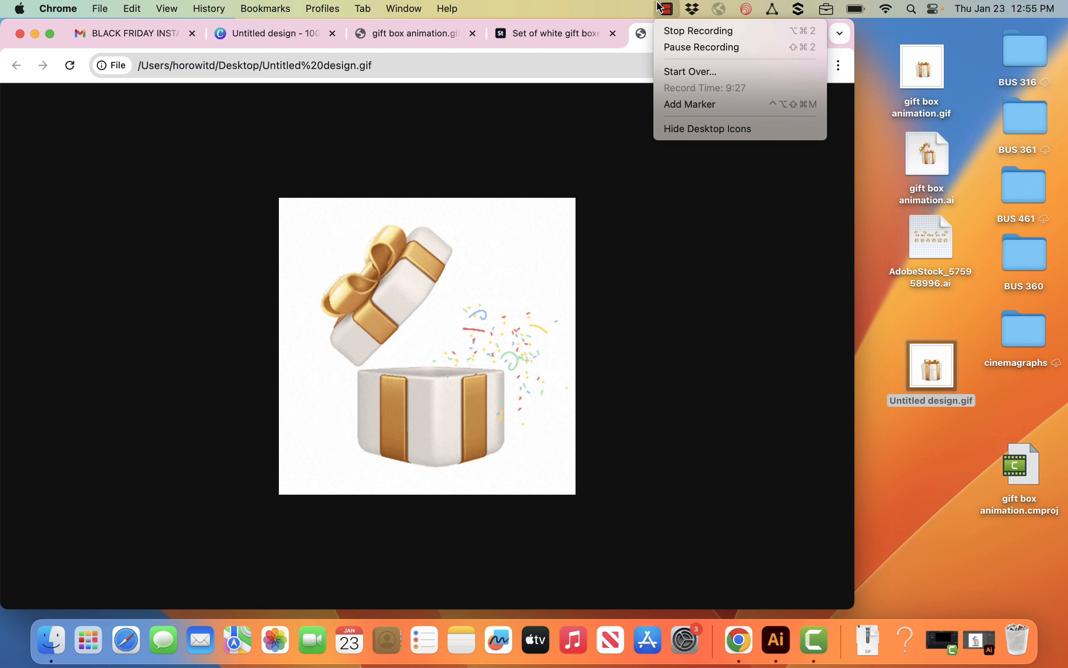